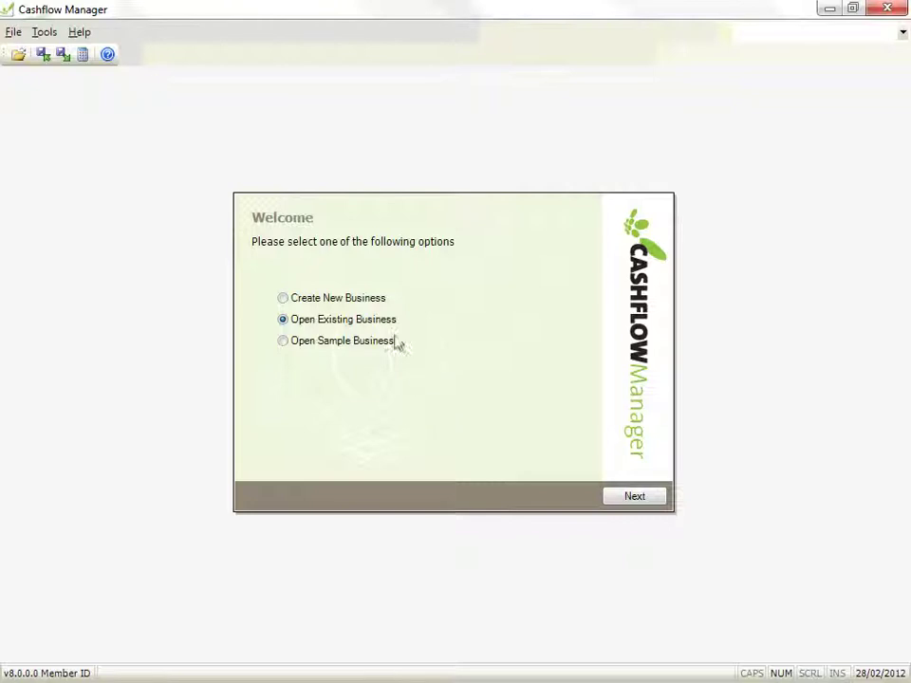
# - Start creating a new business without importing an existing Cashflow Manager file
pyautogui.click(377, 300)
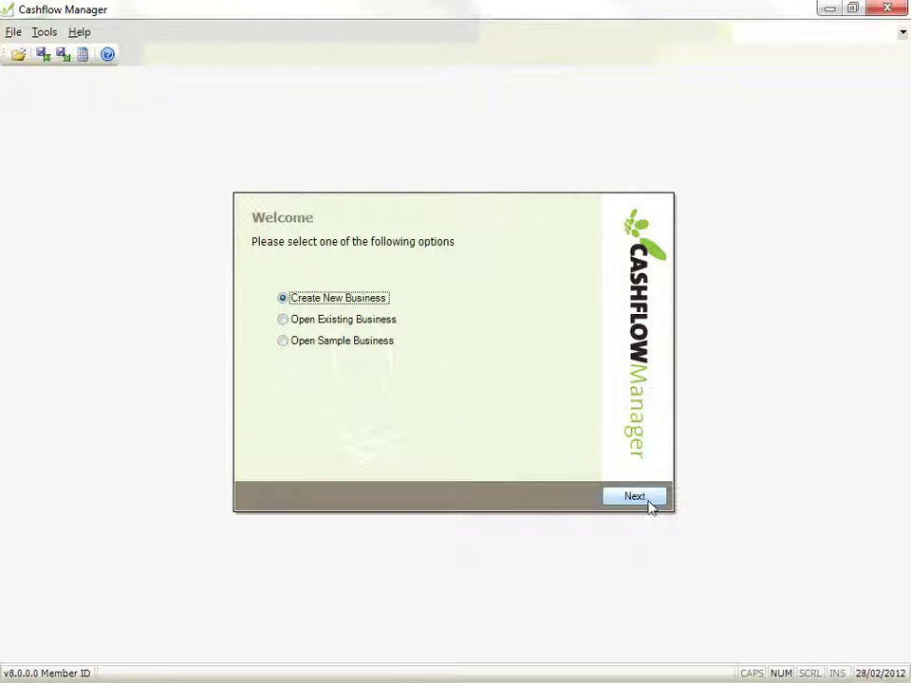
pyautogui.click(617, 496)
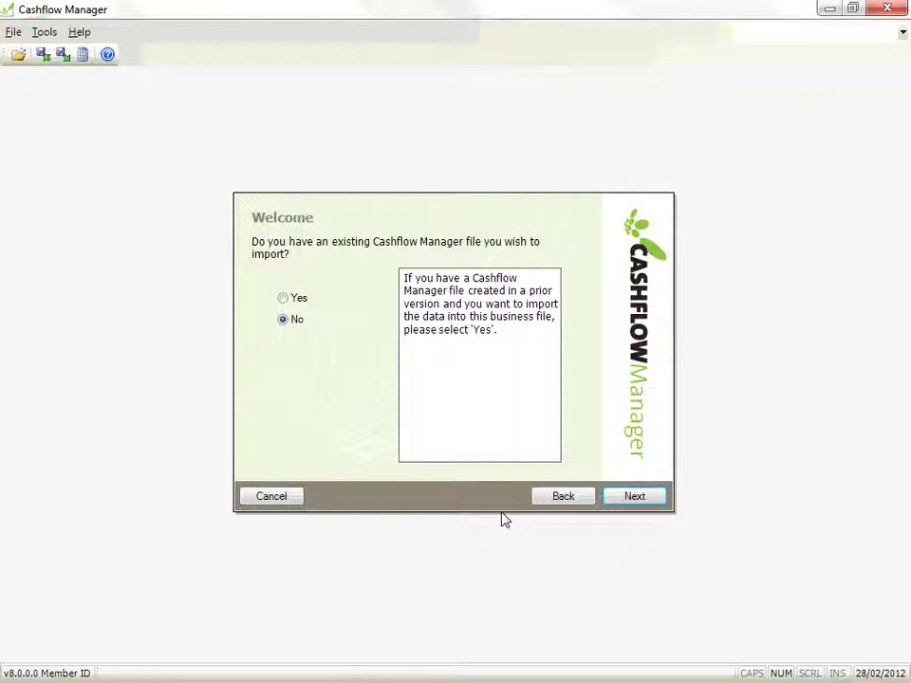
pyautogui.click(632, 496)
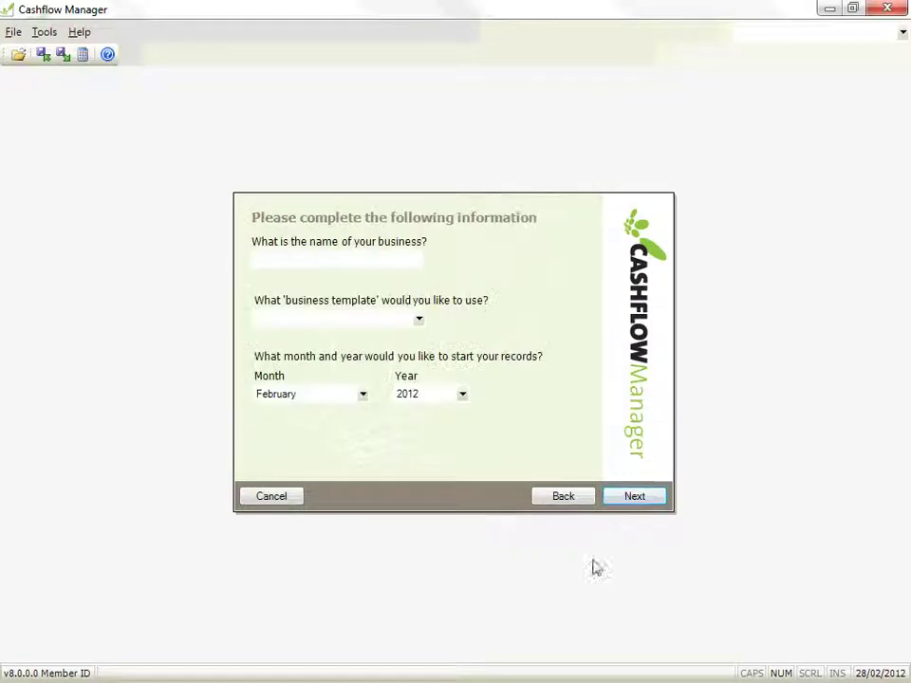
# - Name the new business My Business
pyautogui.click(384, 262)
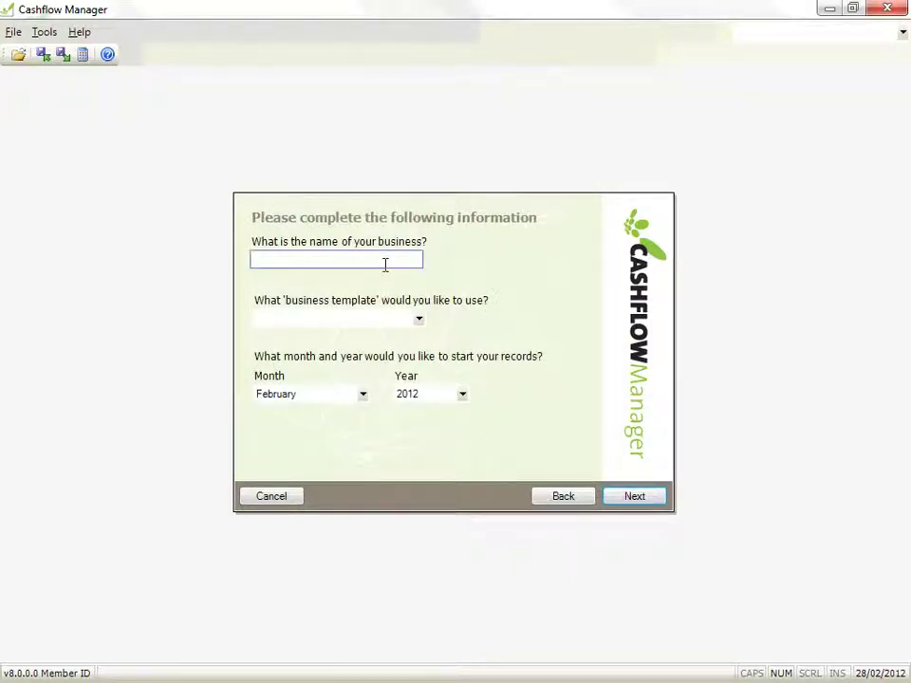
pyautogui.write('My ')
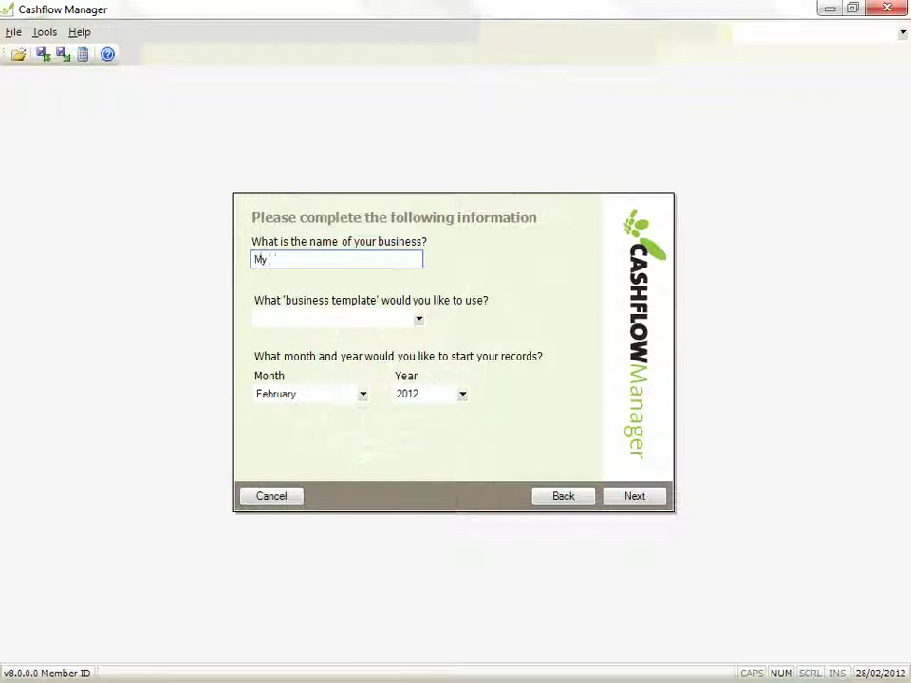
pyautogui.write('business')
pyautogui.click(272, 259)
pyautogui.press('BackSpace')
pyautogui.write('B')
# - Choose General Sales as the business template and review the other available templates
pyautogui.click(418, 320)
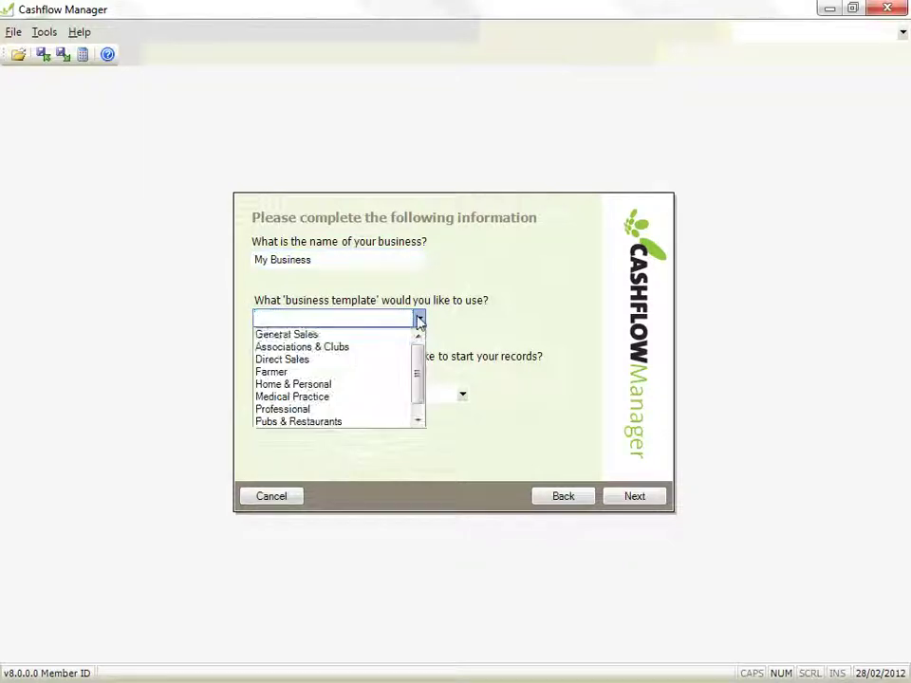
pyautogui.click(385, 335)
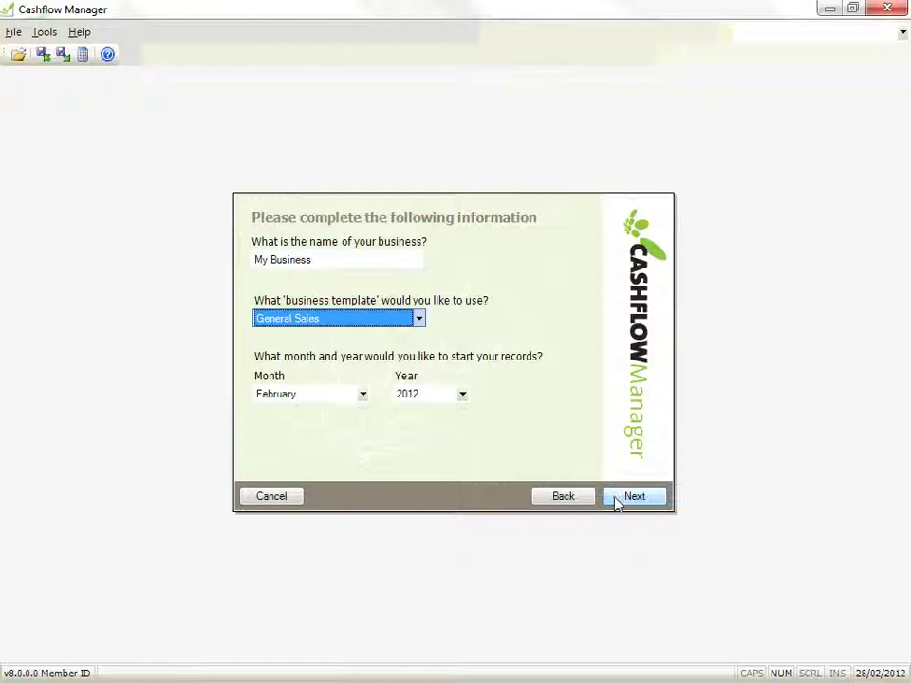
pyautogui.click(420, 325)
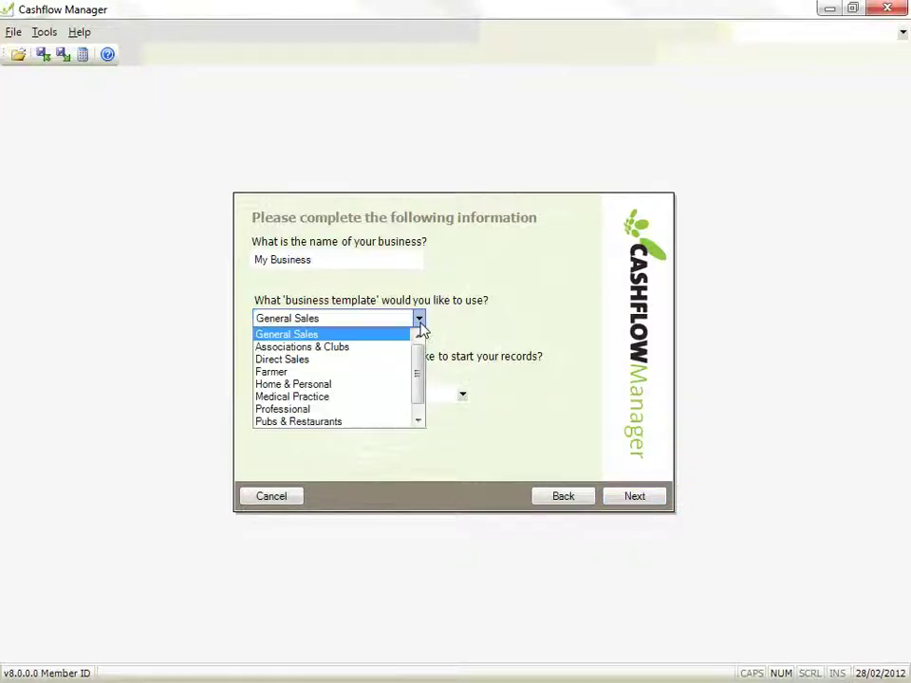
pyautogui.moveTo(419, 372)
pyautogui.mouseDown()
pyautogui.moveTo(421, 413)
pyautogui.moveTo(429, 361)
pyautogui.mouseUp()
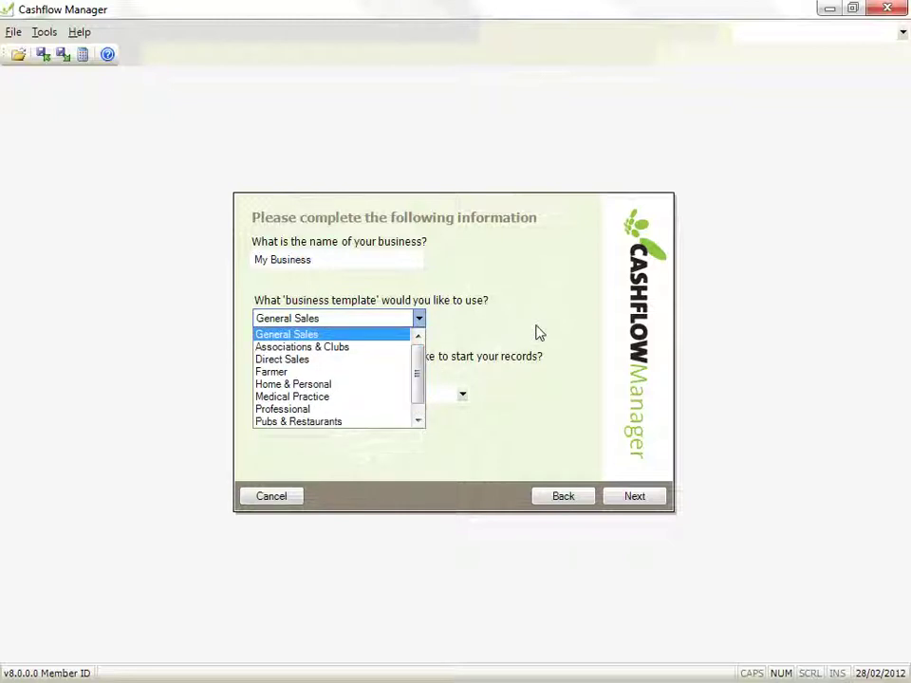
pyautogui.click(537, 331)
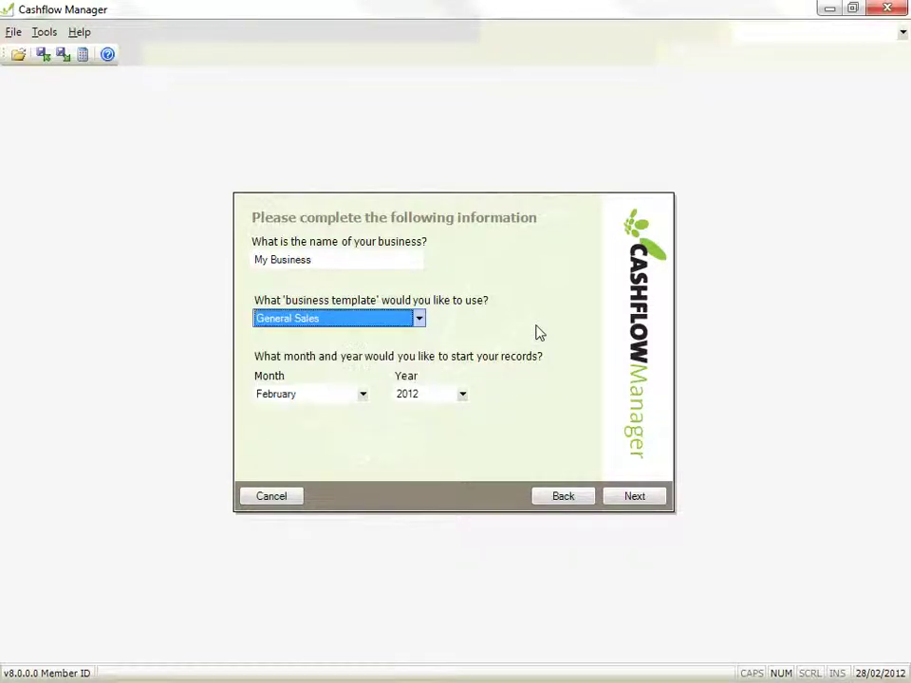
# - Review the start month and year choices, keep February 2012, and continue to the account setup
pyautogui.click(363, 395)
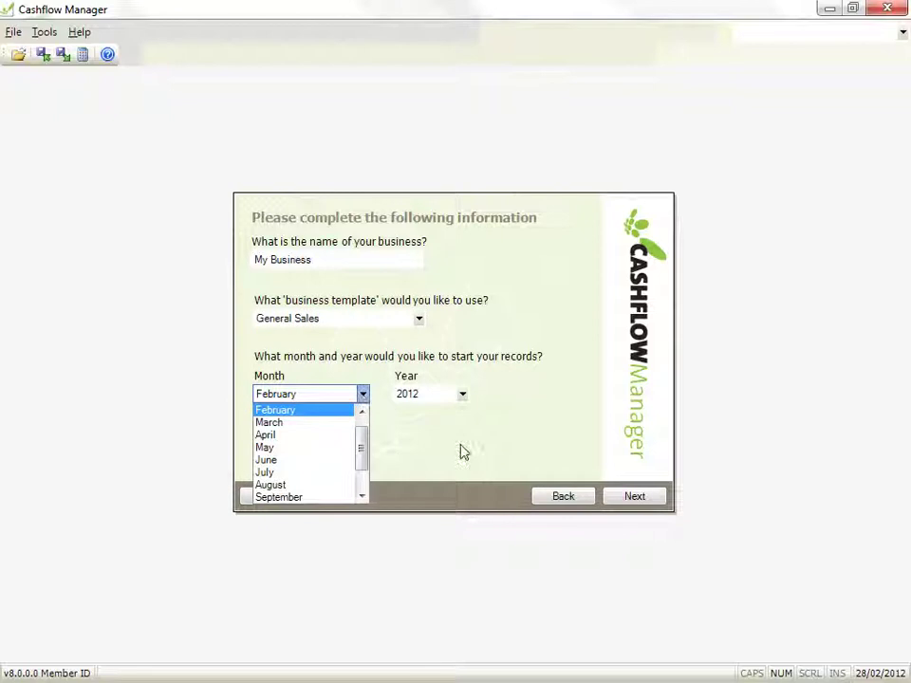
pyautogui.click(486, 402)
pyautogui.click(463, 395)
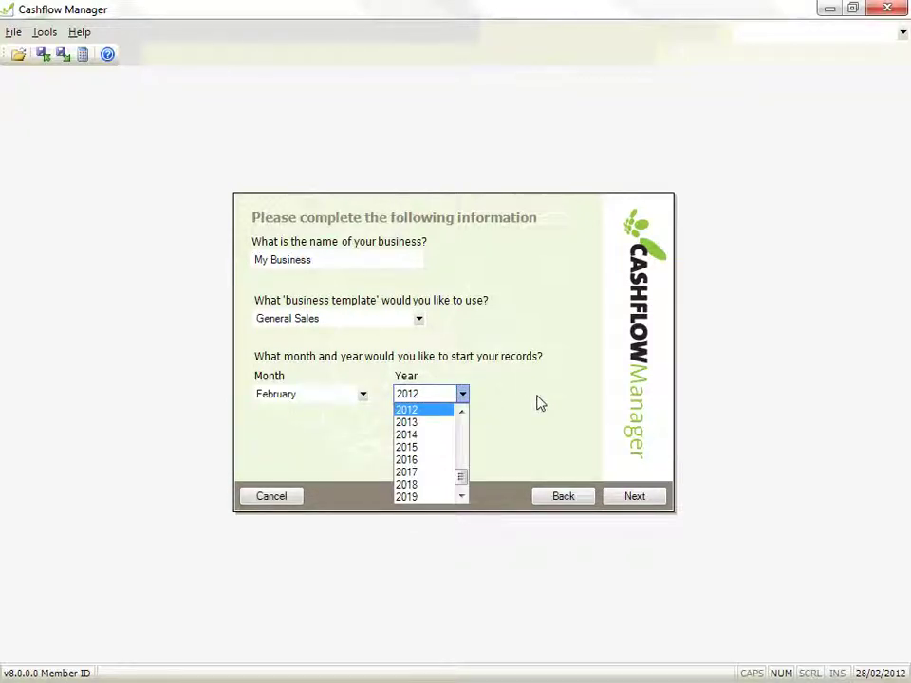
pyautogui.click(537, 403)
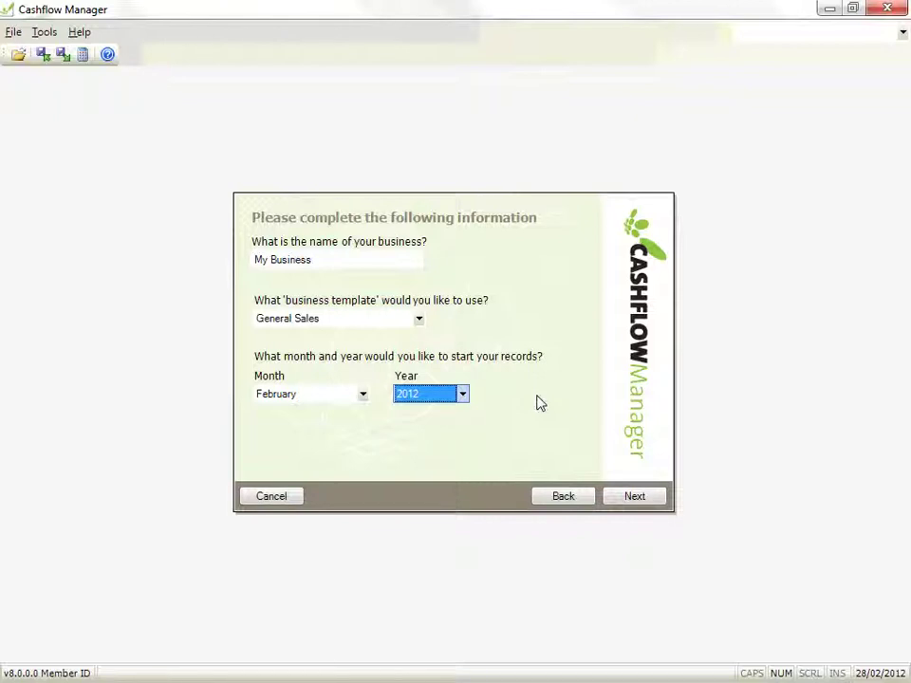
pyautogui.click(614, 503)
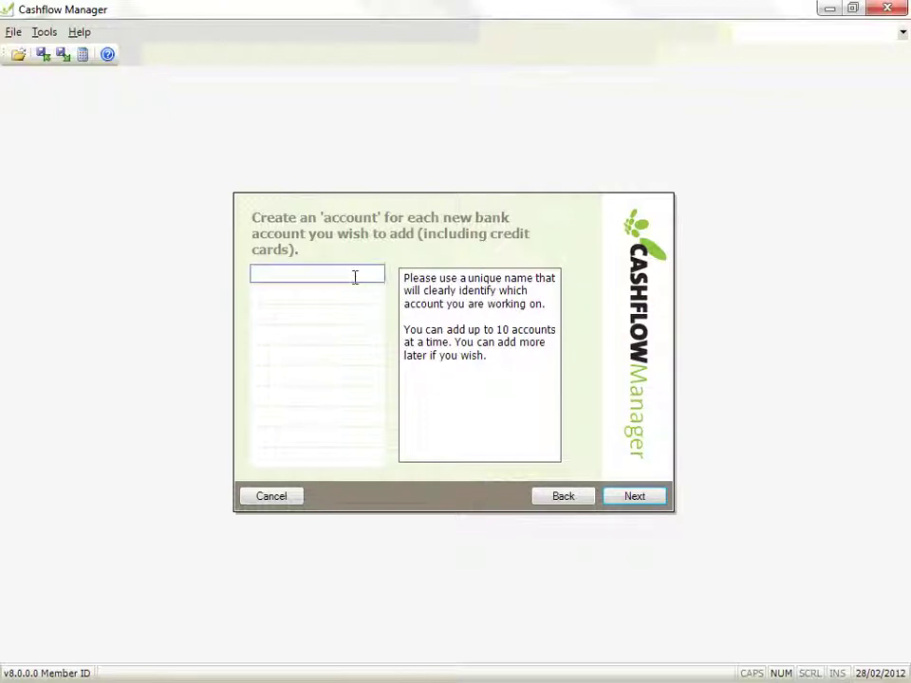
# - Create two bank accounts named Current and Visa for the business and continue
pyautogui.click(351, 274)
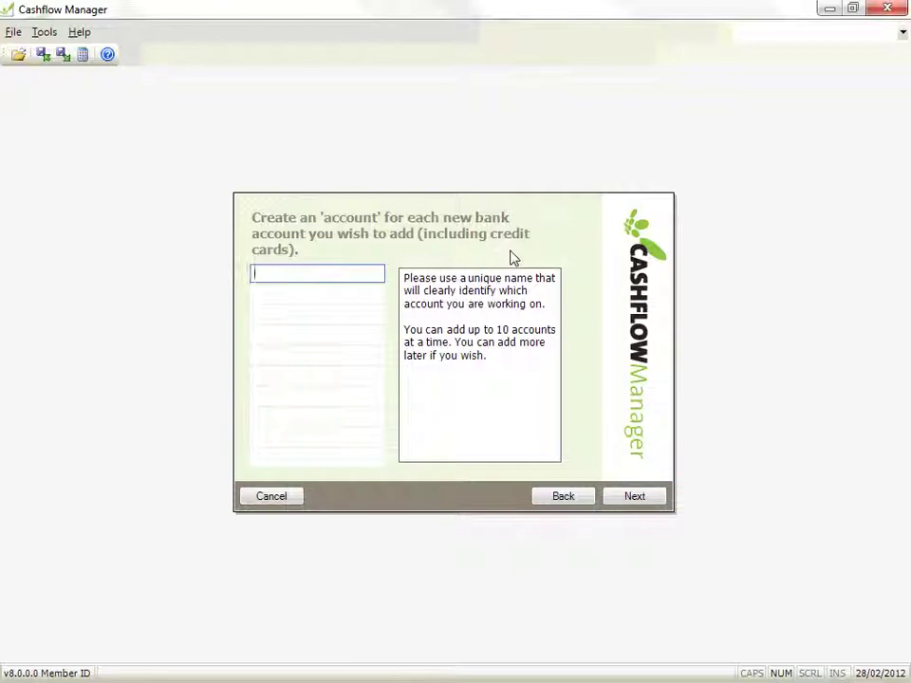
pyautogui.write('Current')
pyautogui.press('Return')
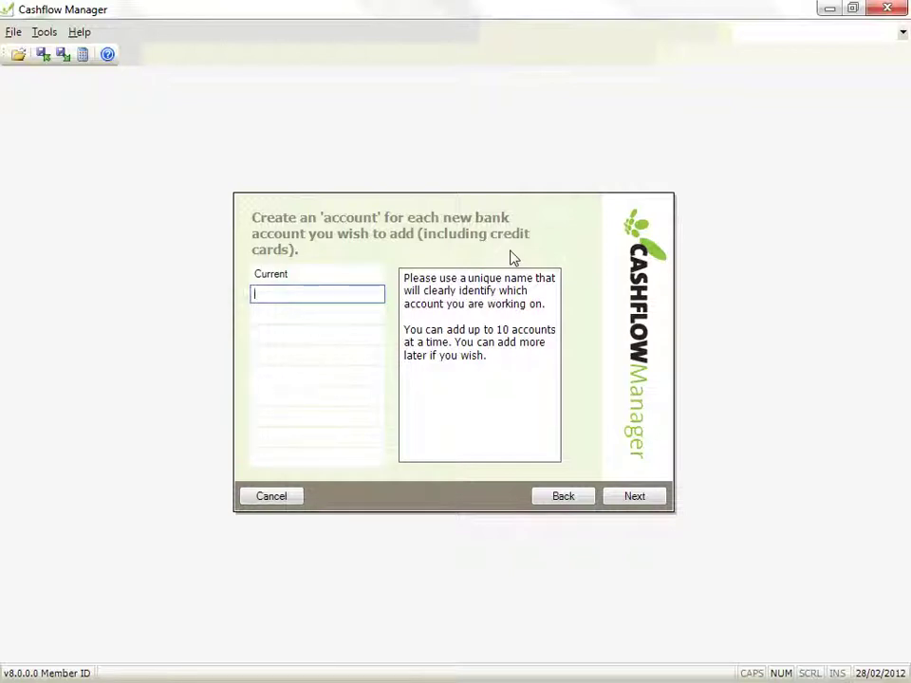
pyautogui.write('Visa')
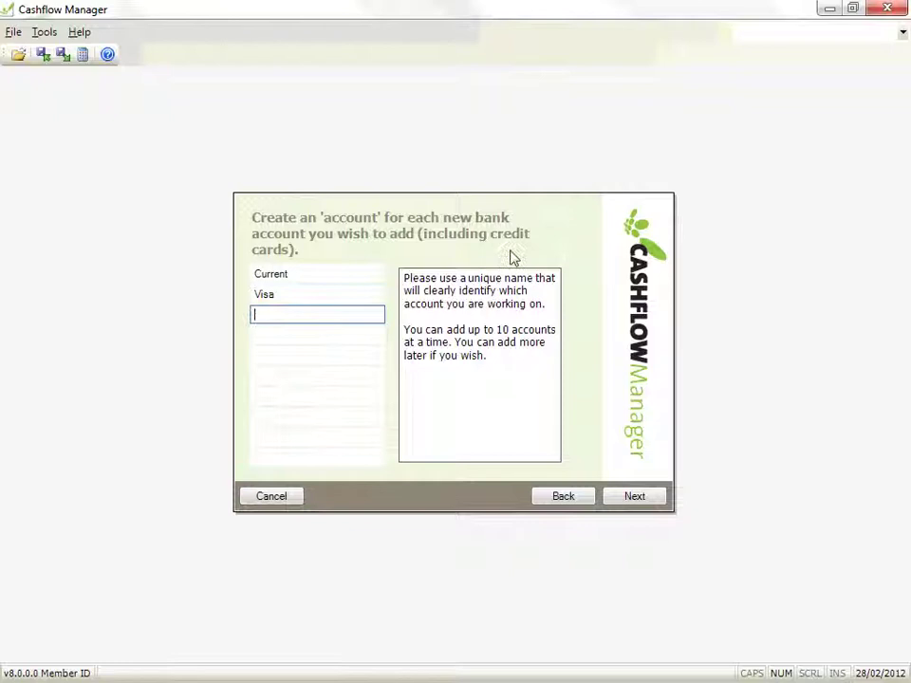
pyautogui.press('Return')
pyautogui.click(655, 496)
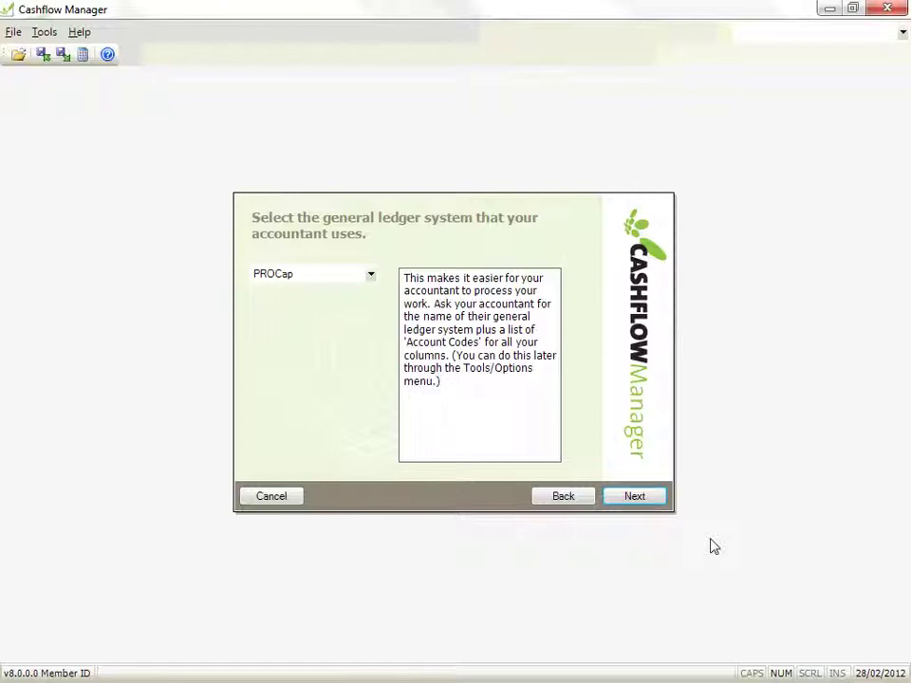
# - Set the accountant's general ledger system to I Don't Know and save the new business file as My Business in the Data folder
pyautogui.click(373, 281)
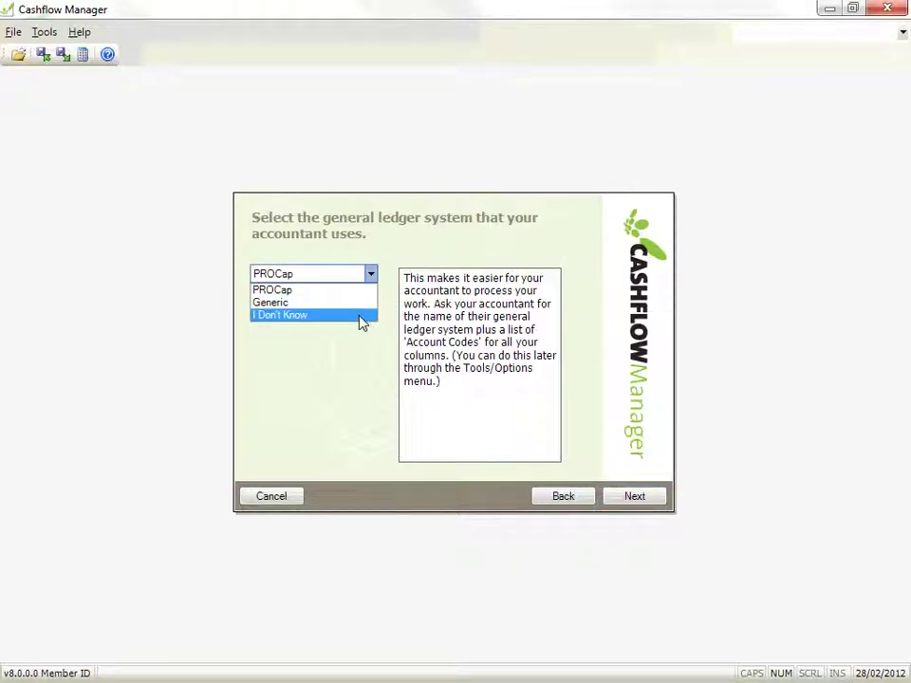
pyautogui.click(360, 319)
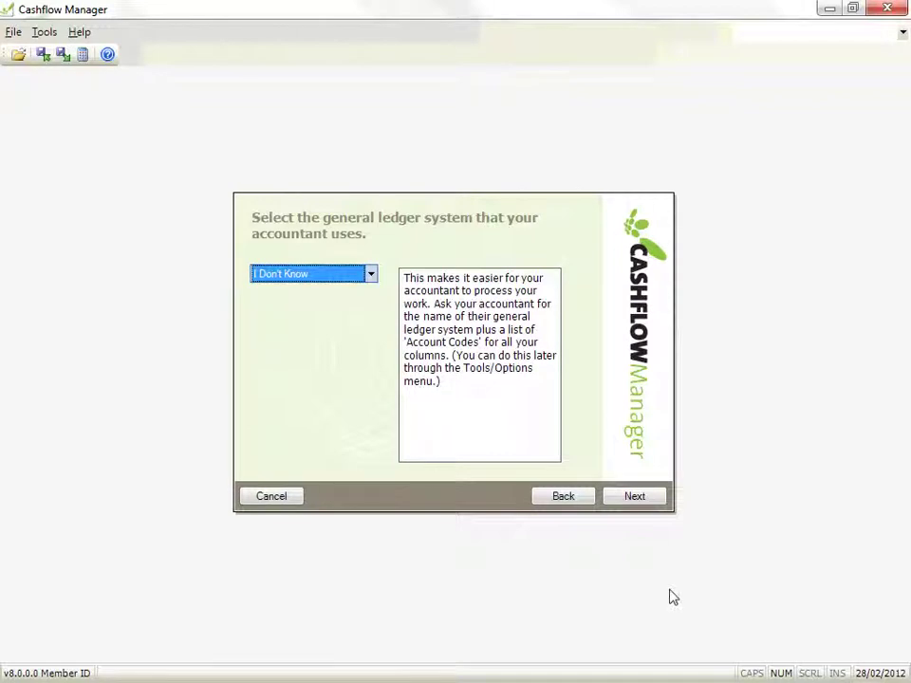
pyautogui.click(653, 499)
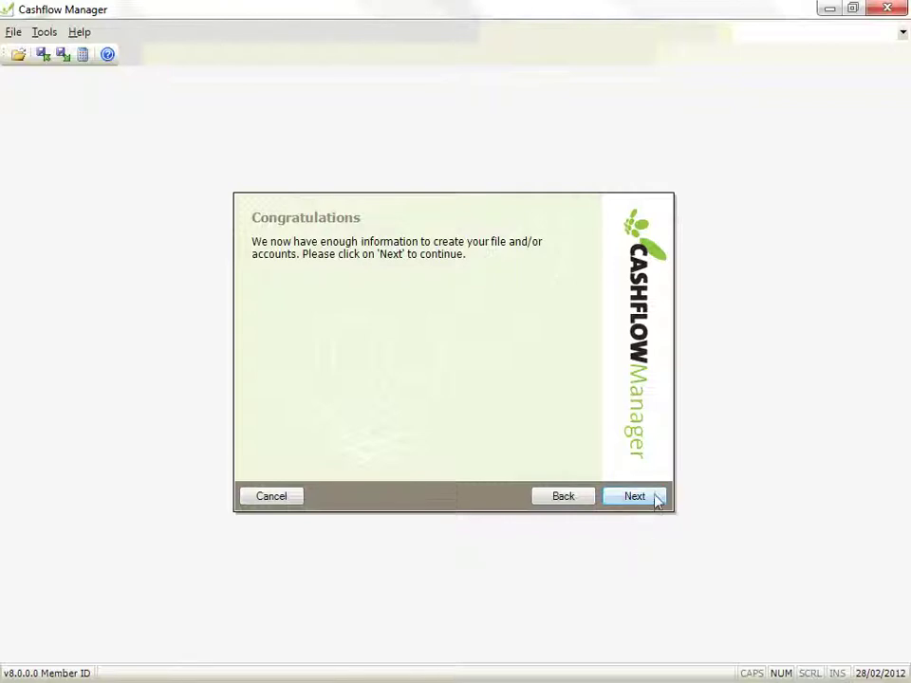
pyautogui.click(657, 500)
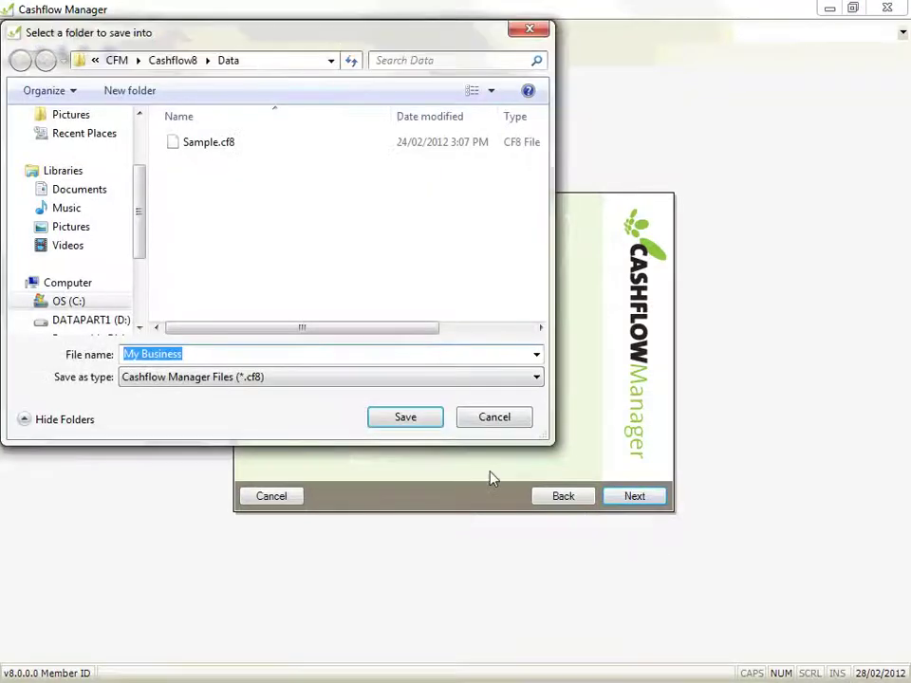
pyautogui.click(424, 424)
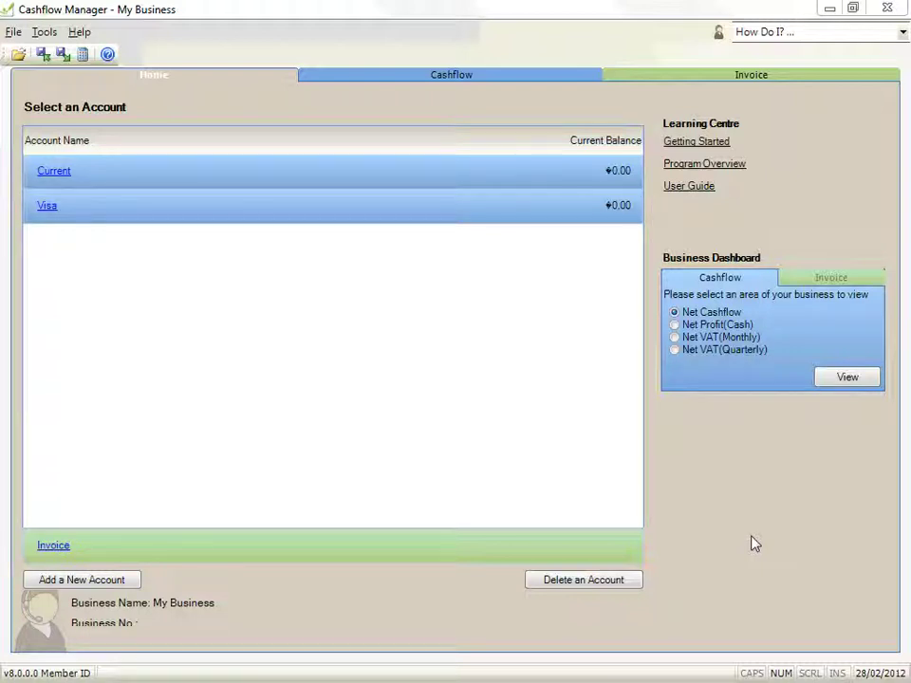
# - Start creating another new business file, choosing Yes to import an existing Cashflow Manager file
pyautogui.click(14, 32)
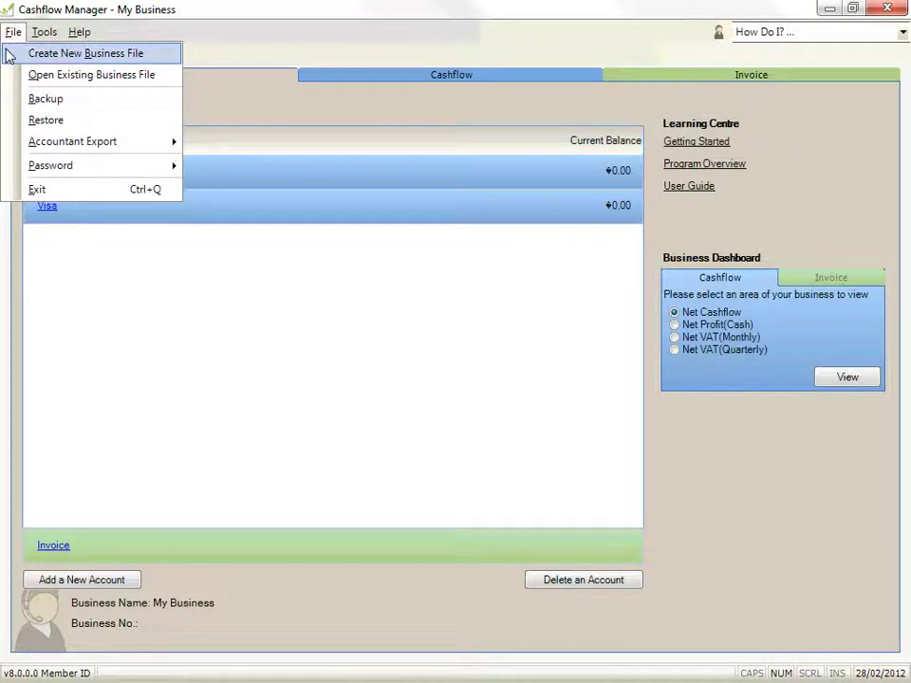
pyautogui.click(19, 54)
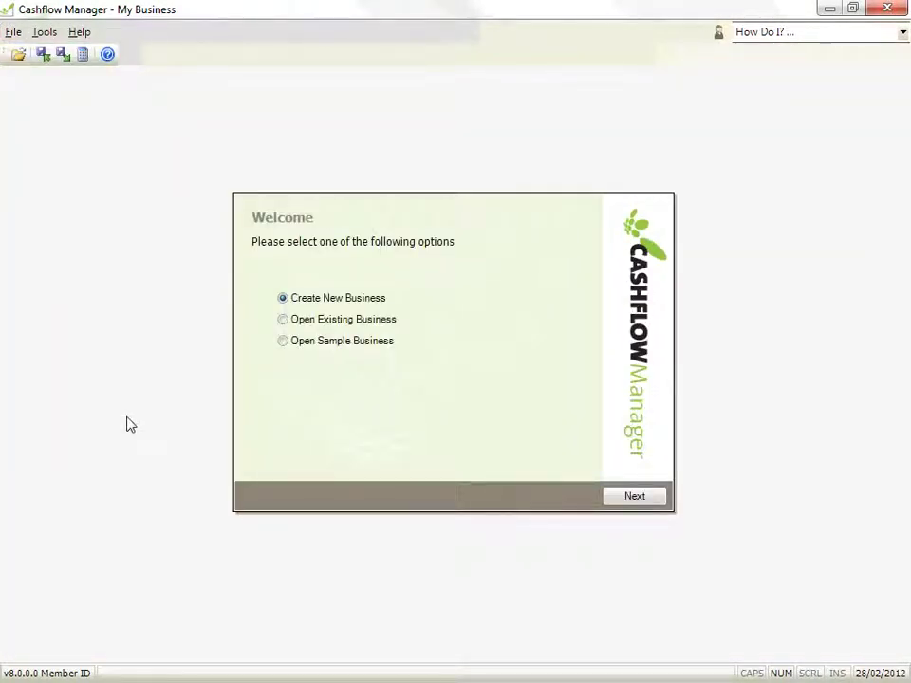
pyautogui.click(634, 497)
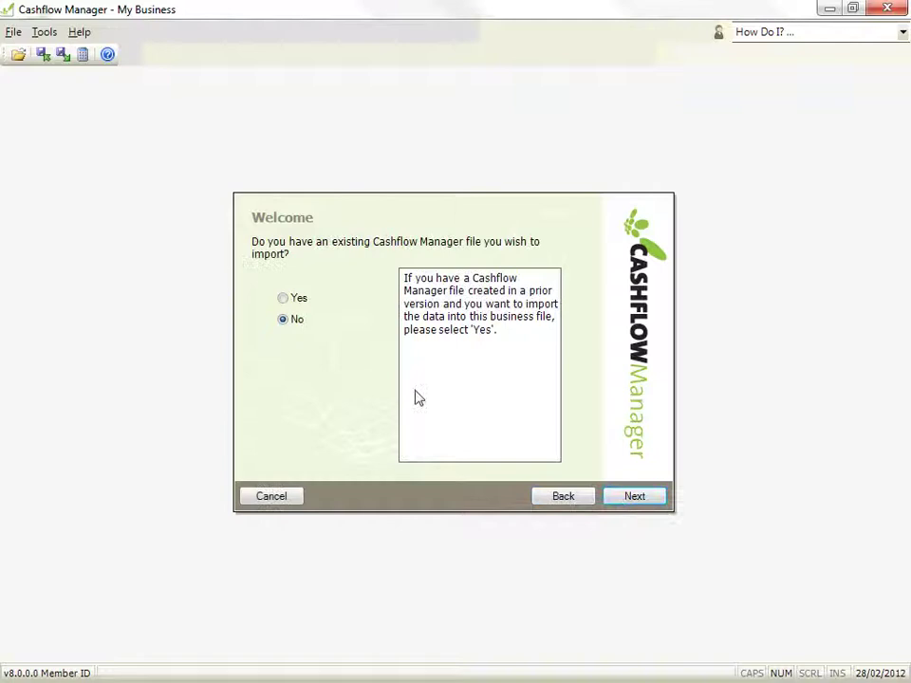
pyautogui.click(304, 307)
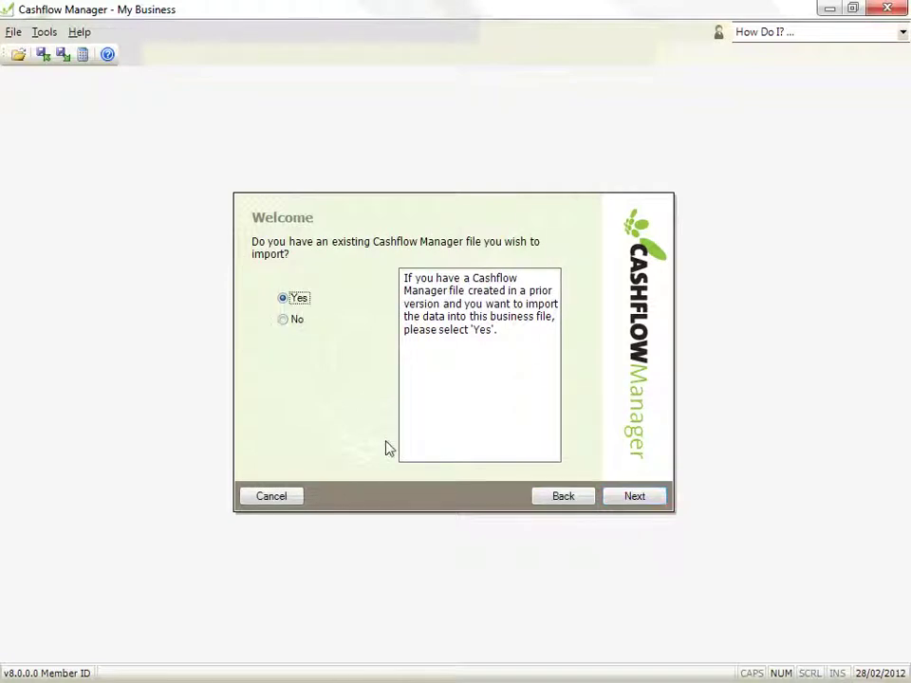
pyautogui.click(652, 500)
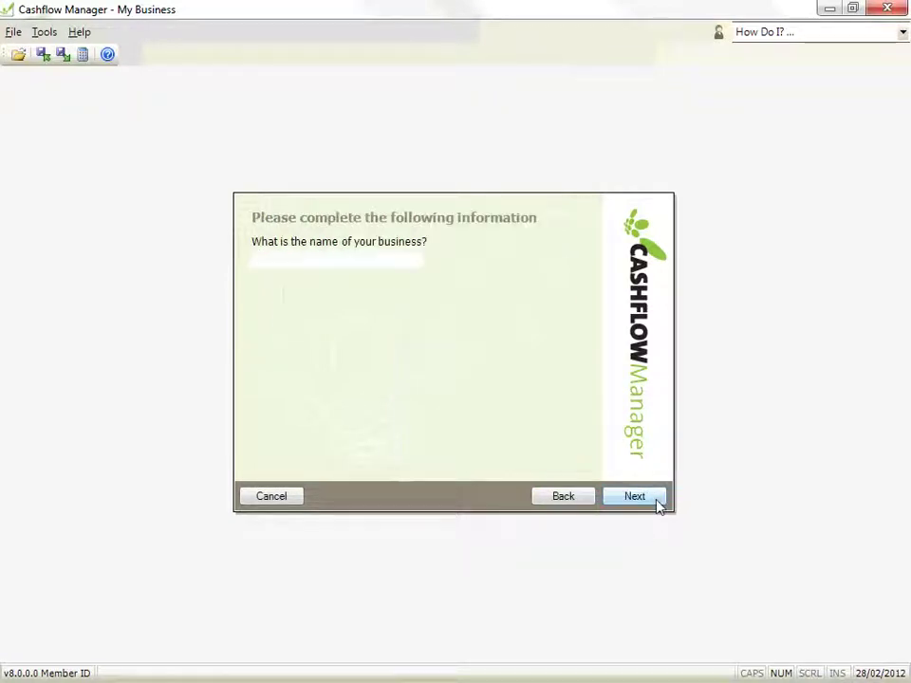
# - Name the second business My Other Business File and continue to the data import settings
pyautogui.click(353, 262)
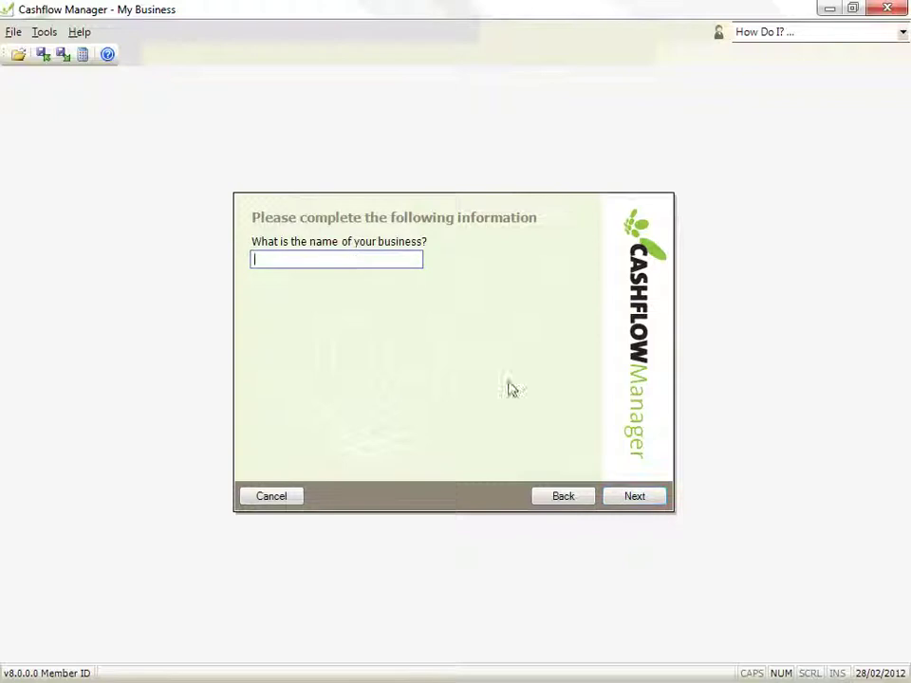
pyautogui.write('My Other Busi')
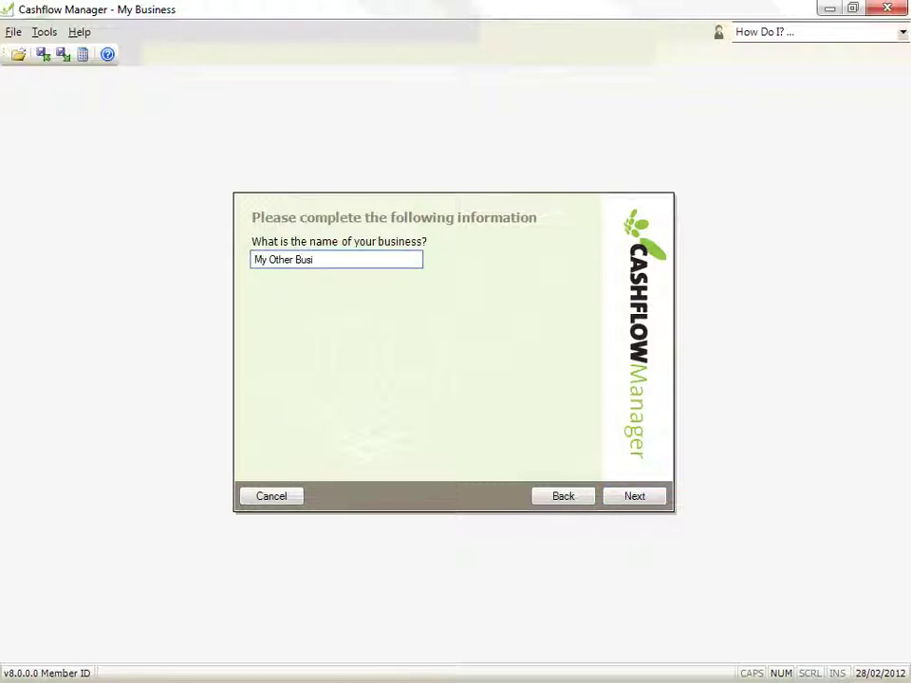
pyautogui.write('ness File')
pyautogui.click(664, 502)
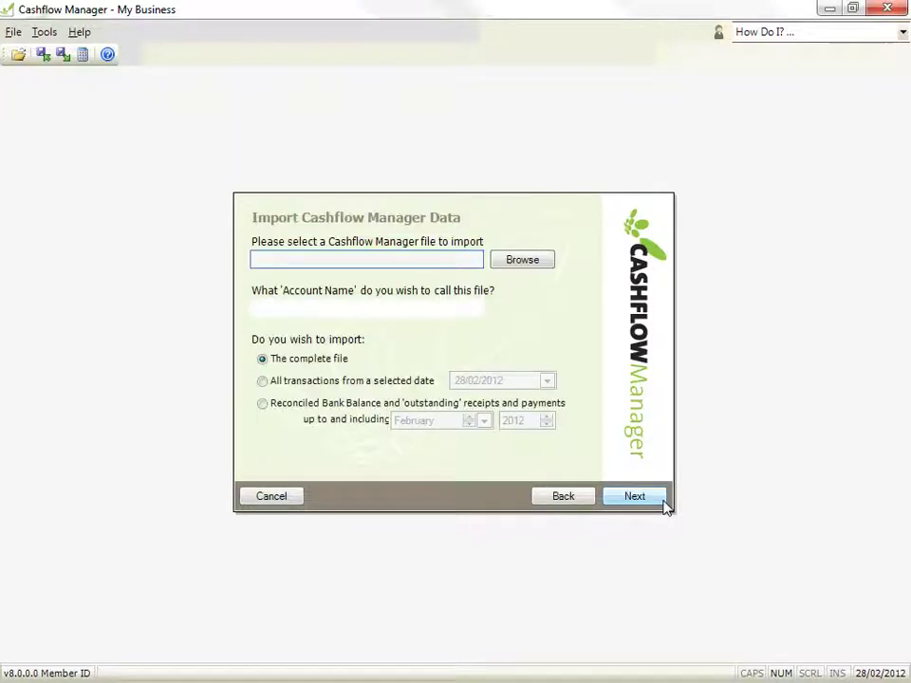
# - Check the supported import file types and select Sample.cf6 from the Data folder as the file to import
pyautogui.click(549, 259)
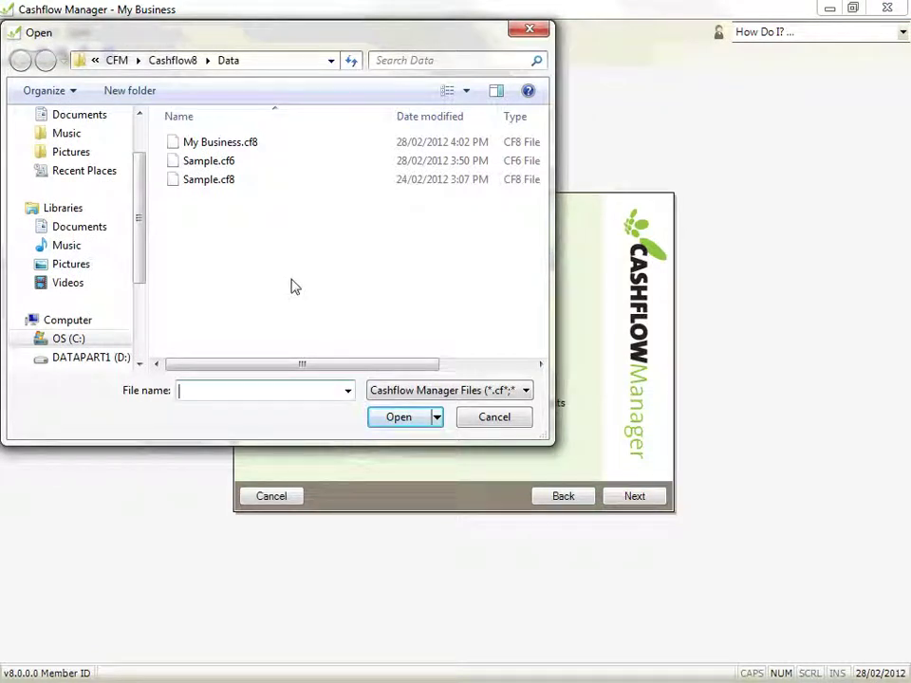
pyautogui.click(524, 392)
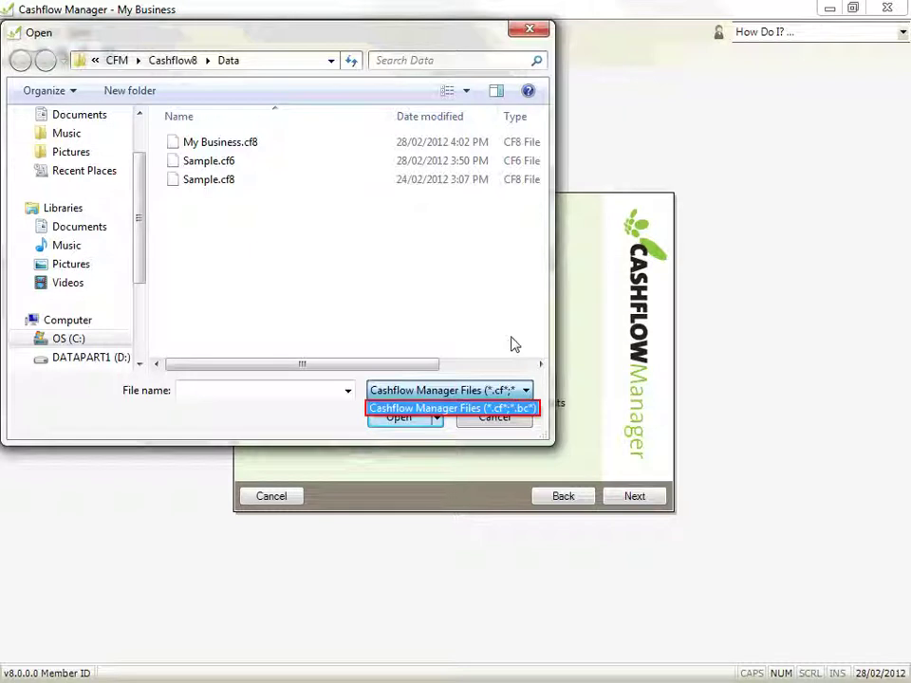
pyautogui.click(512, 345)
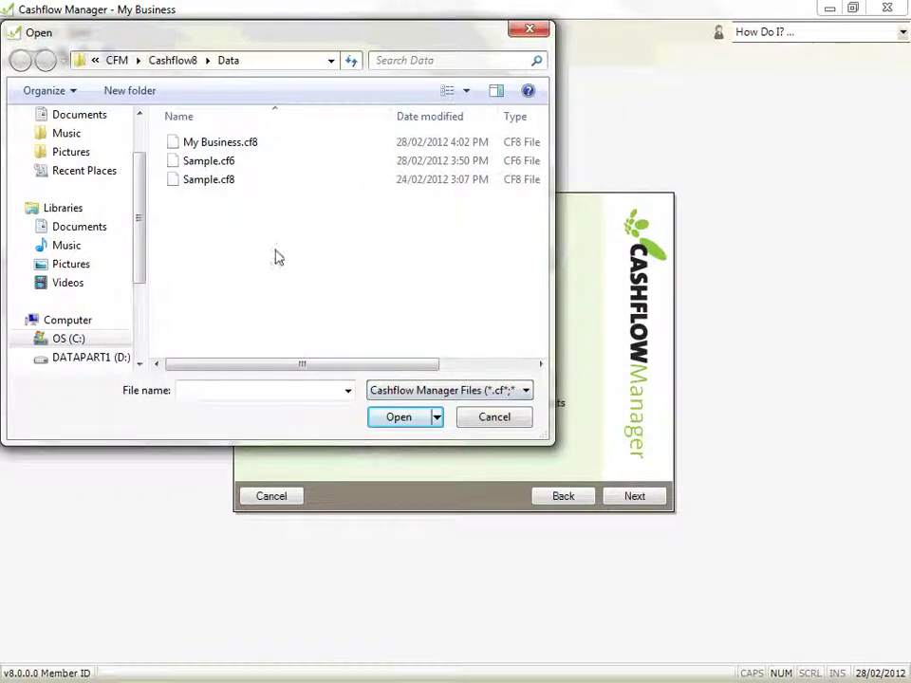
pyautogui.click(230, 163)
pyautogui.doubleClick(230, 163)
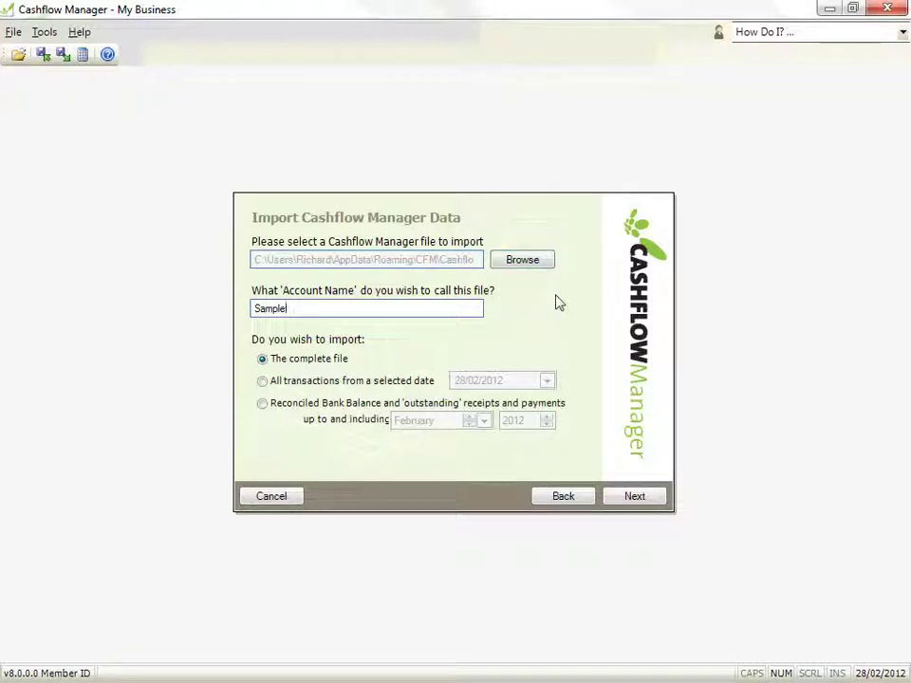
# - Name the imported account My Other Business File and choose to import the complete file
pyautogui.click(294, 307)
pyautogui.doubleClick(294, 308)
pyautogui.write('M')
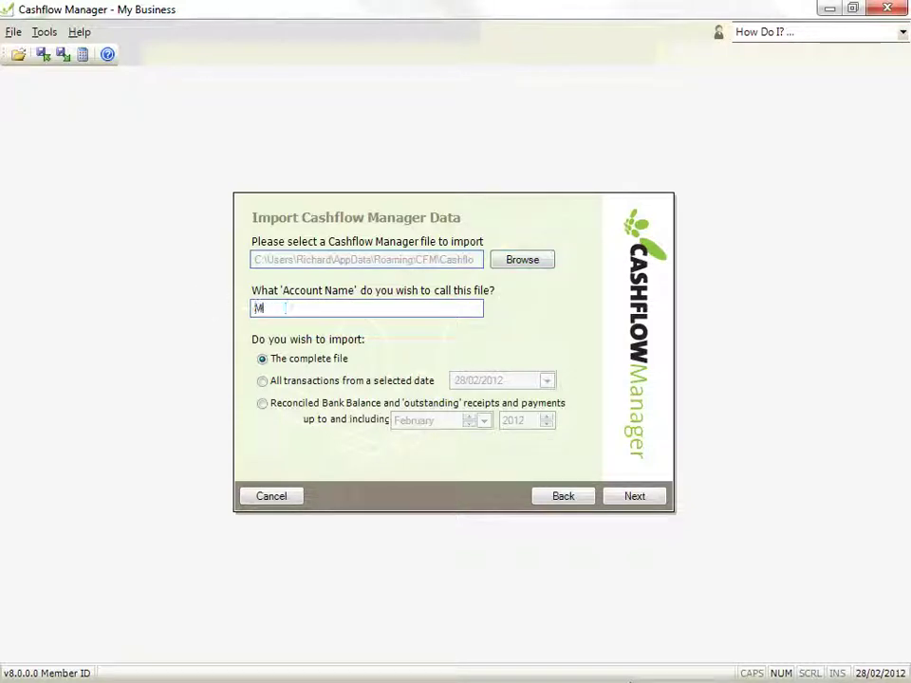
pyautogui.write('y Other')
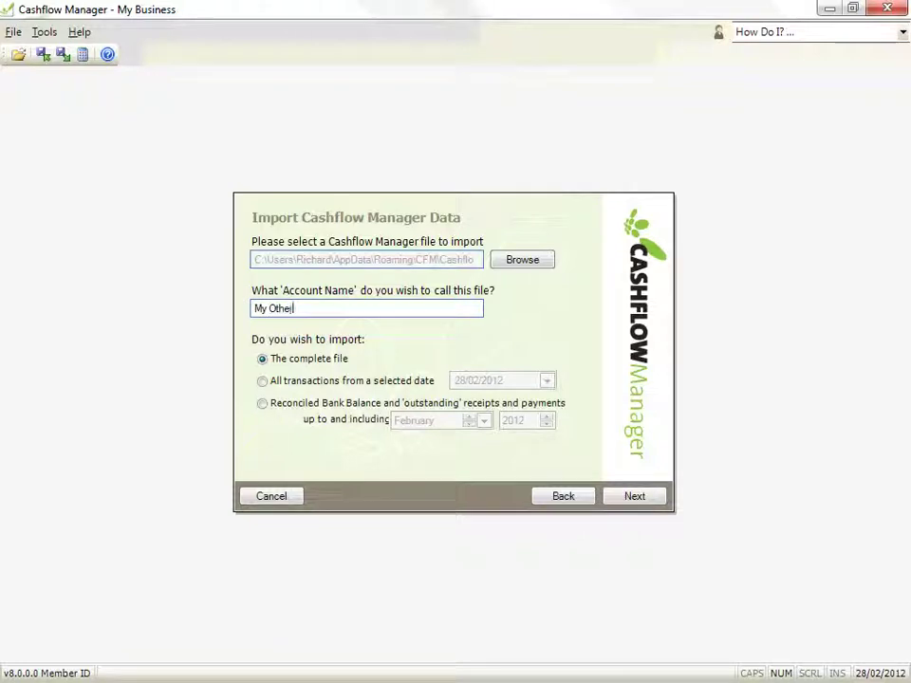
pyautogui.write(' Business File')
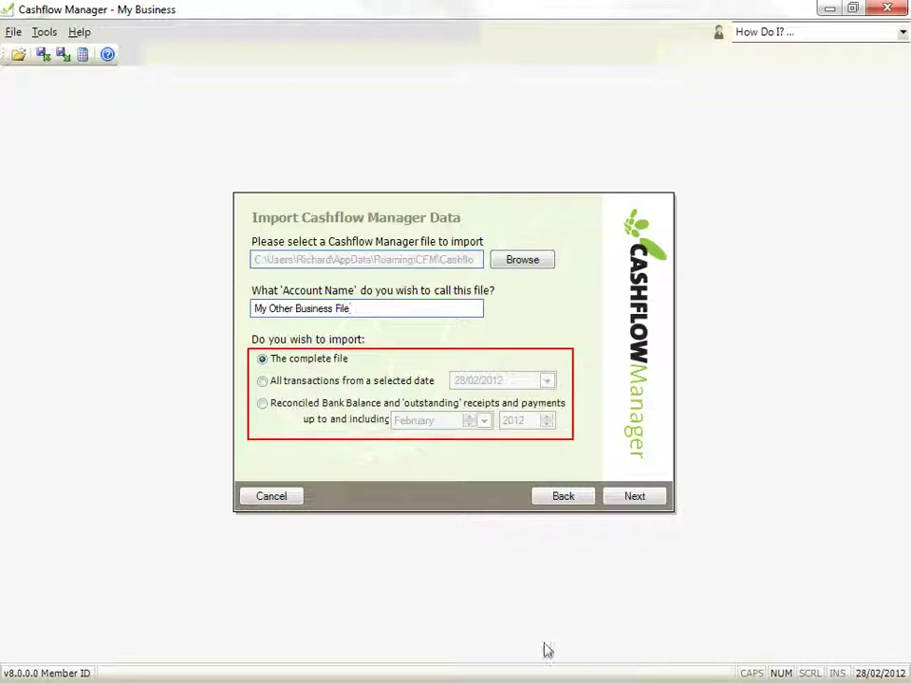
pyautogui.click(304, 384)
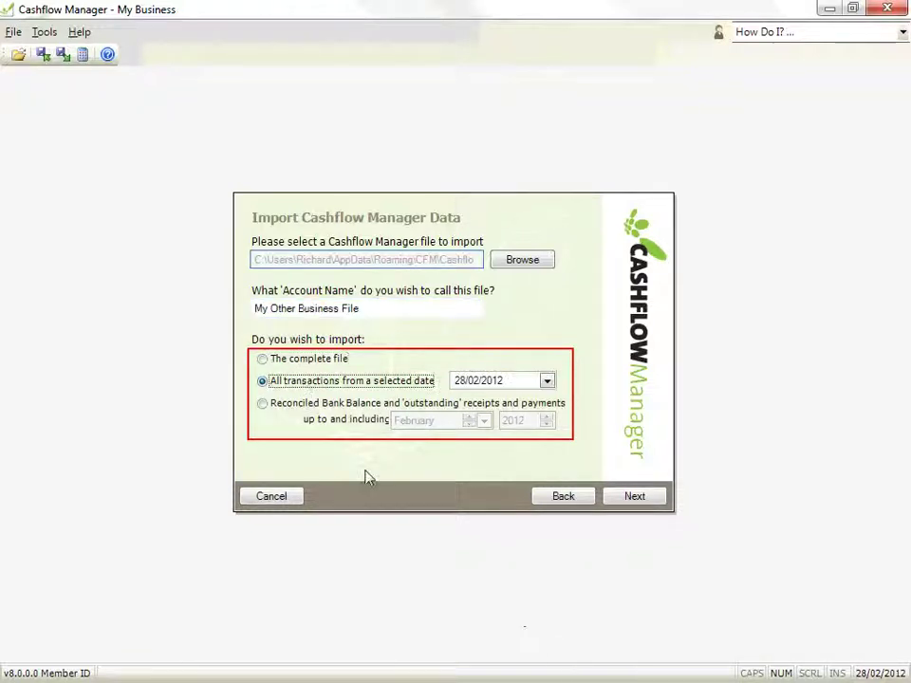
pyautogui.click(291, 406)
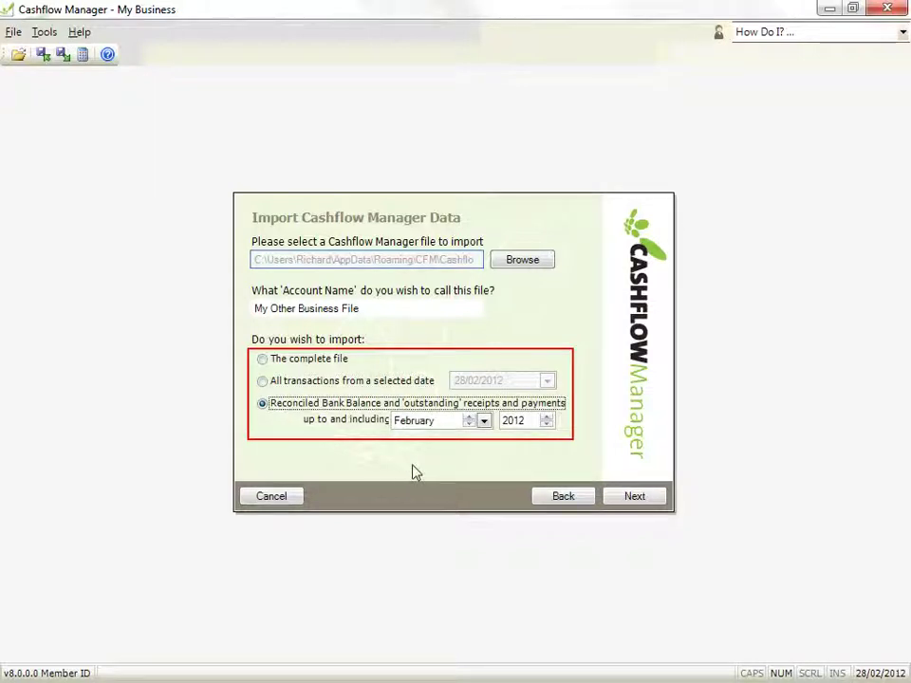
pyautogui.click(337, 360)
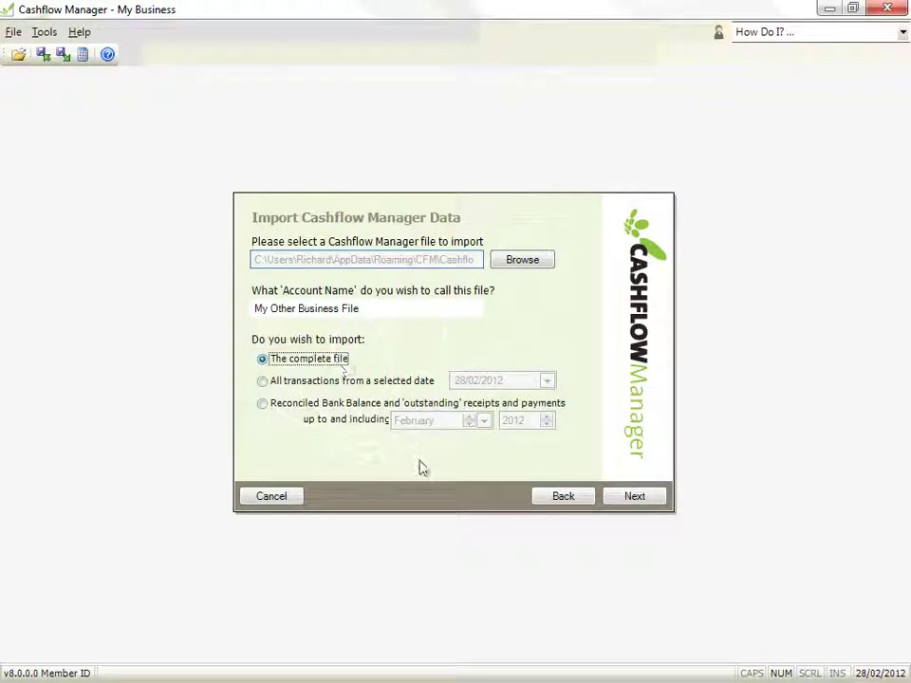
# - Save the imported data as My Other Business File in the Data folder and decline importing another Cashflow Manager file
pyautogui.click(659, 495)
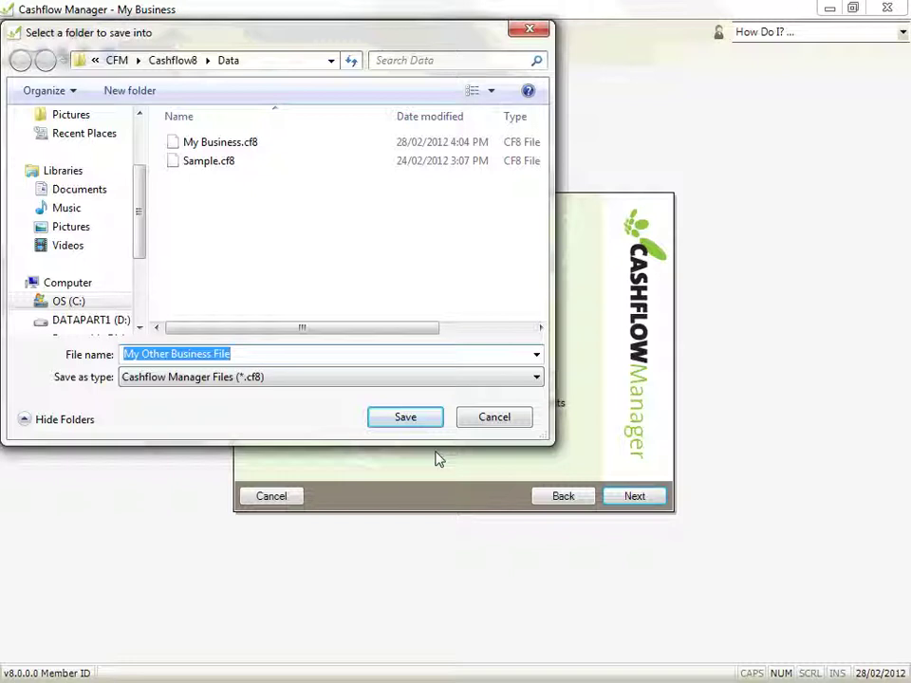
pyautogui.click(435, 423)
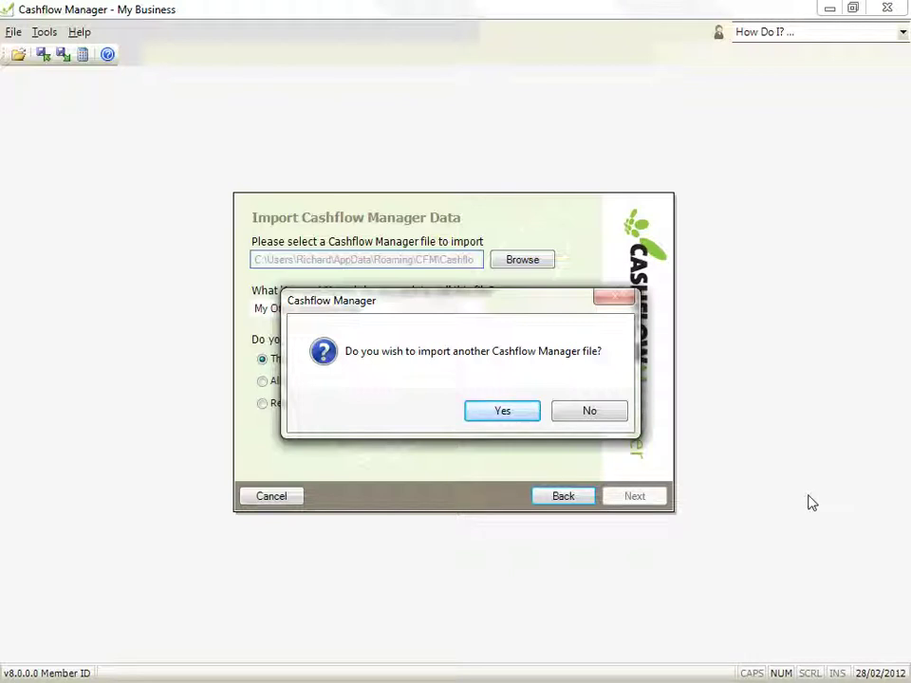
pyautogui.click(590, 411)
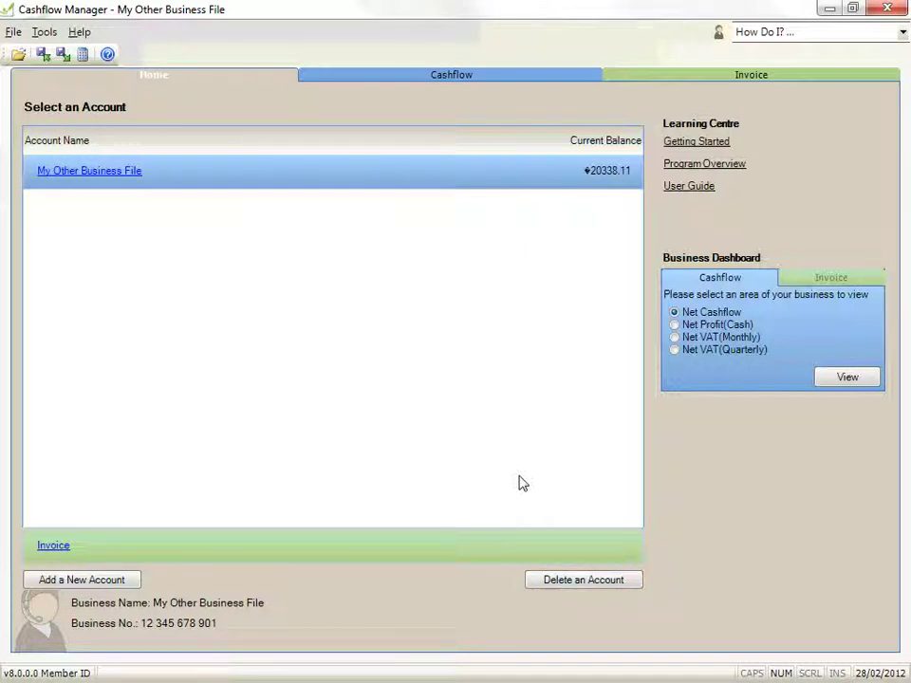
# - Open the My Other Business File account and bring up its column customisation, checking the Money In and Money Out columns
pyautogui.click(115, 174)
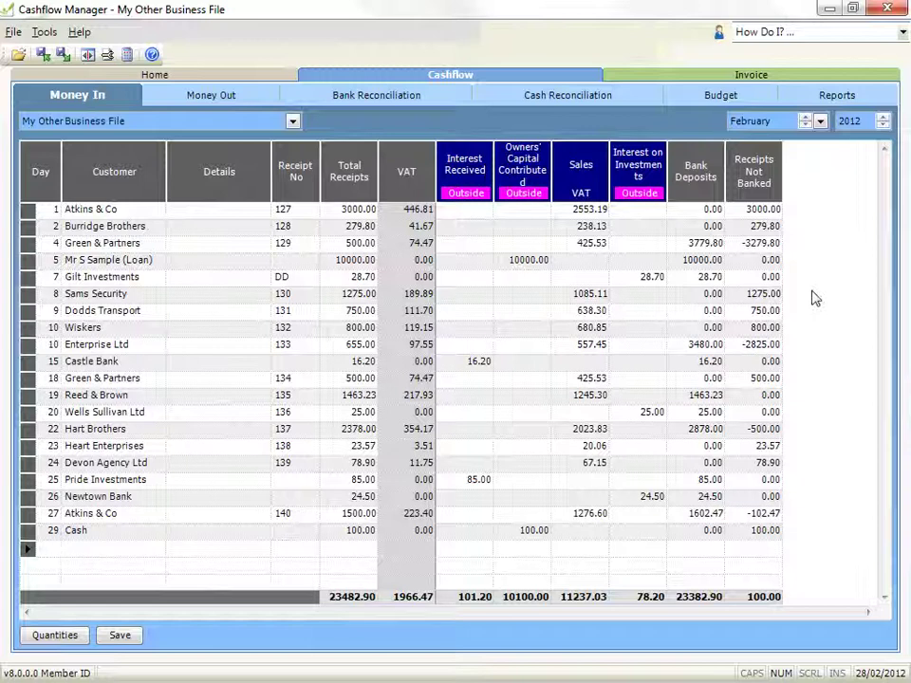
pyautogui.click(44, 31)
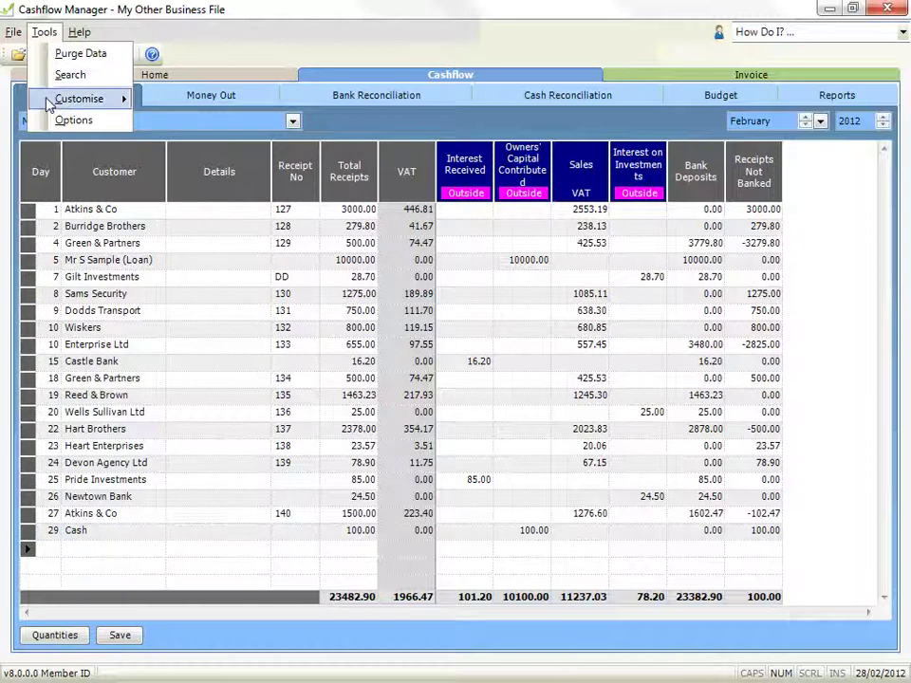
pyautogui.click(171, 33)
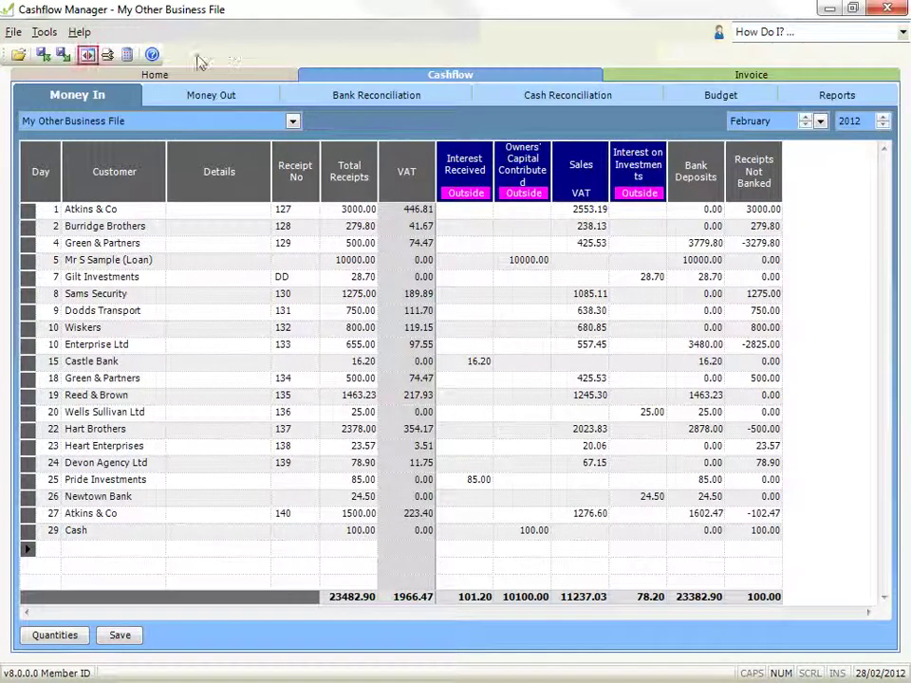
pyautogui.click(87, 55)
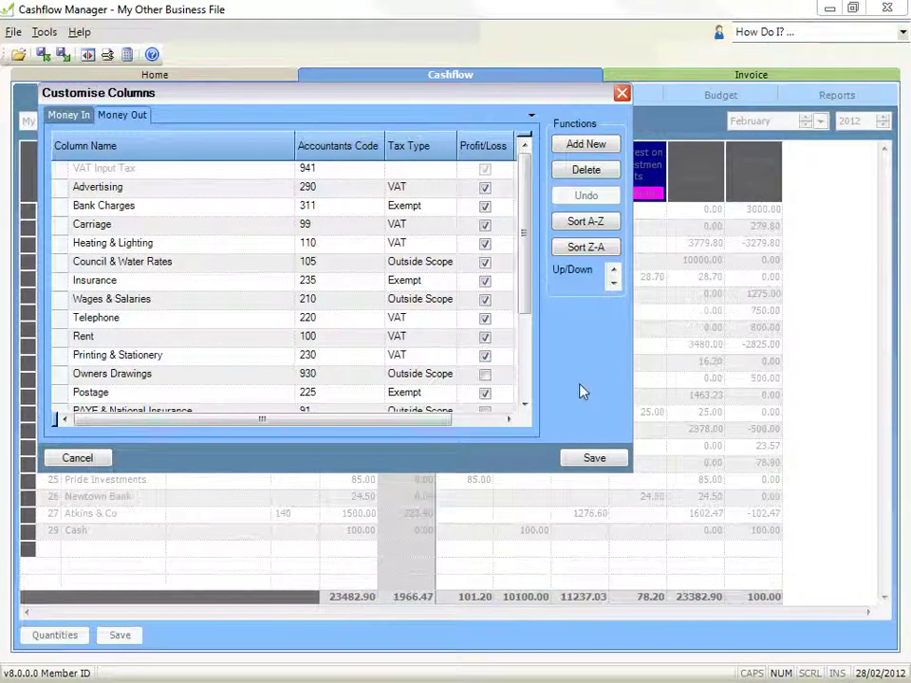
pyautogui.click(57, 114)
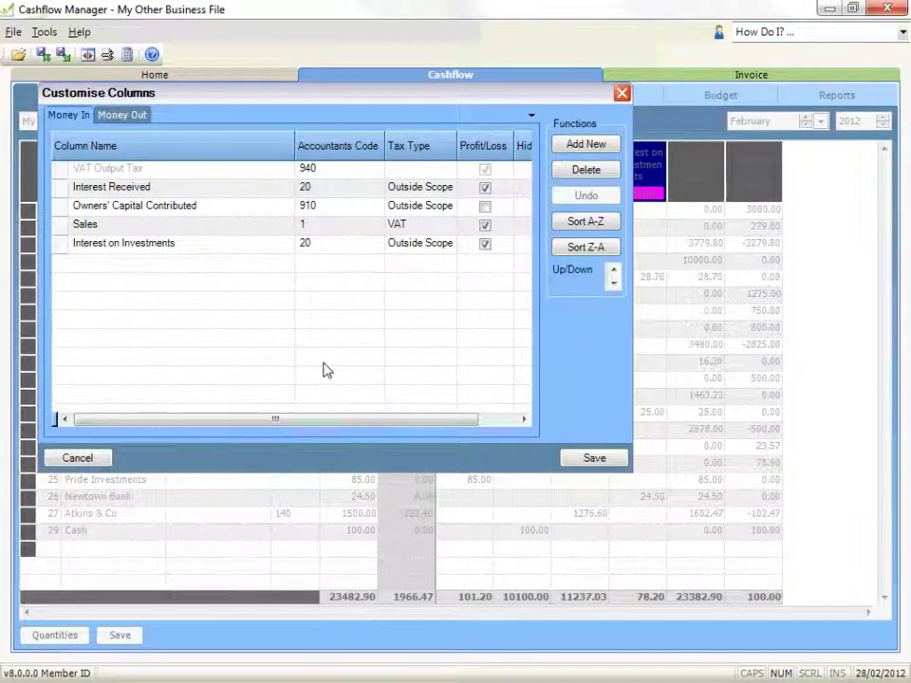
pyautogui.click(141, 116)
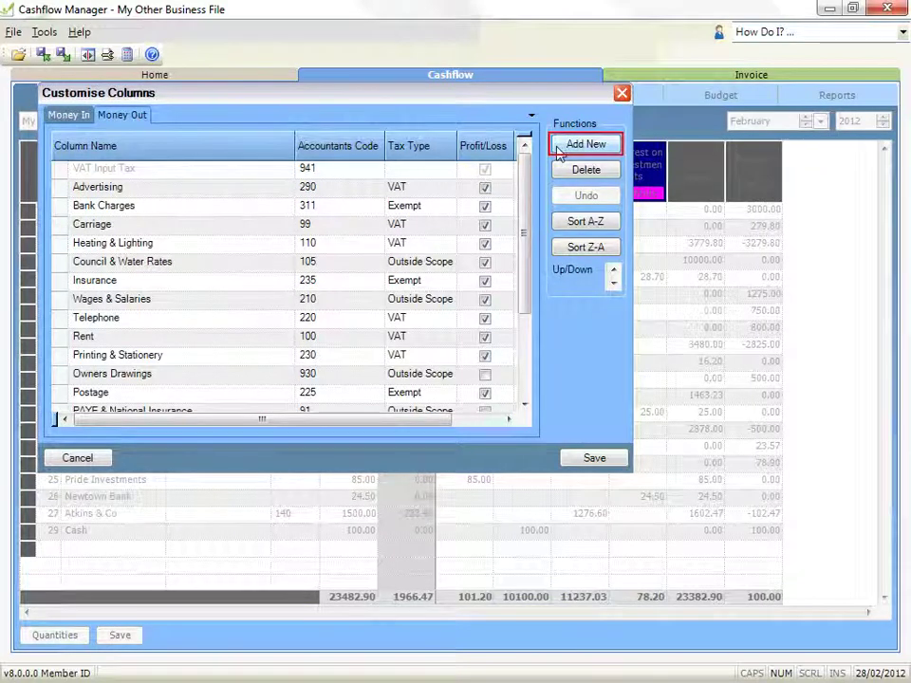
# - Start a new Money Out column named Delivery Fees with accountant's code 123
pyautogui.click(560, 150)
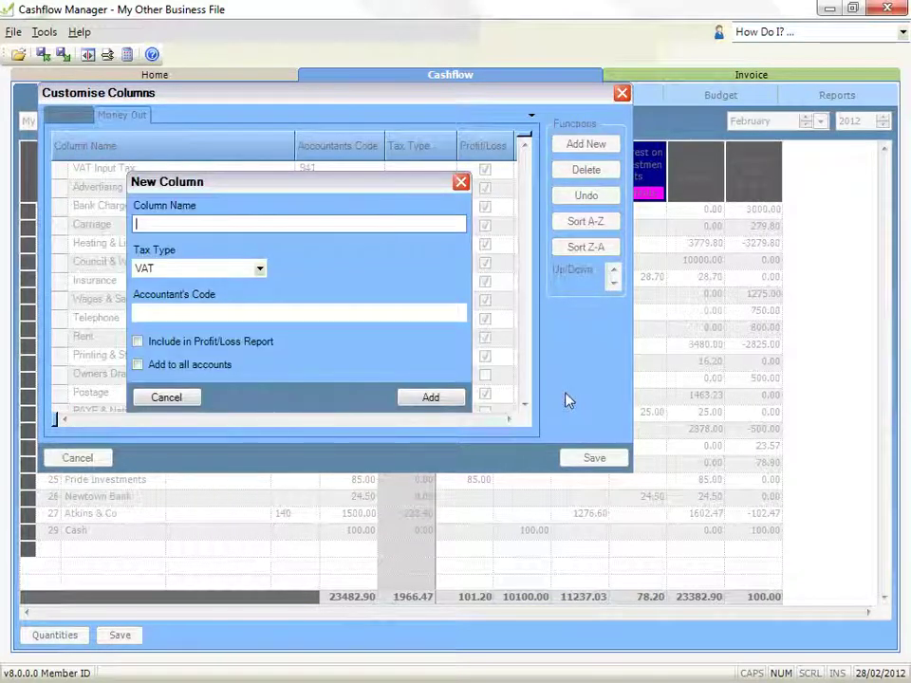
pyautogui.write('D')
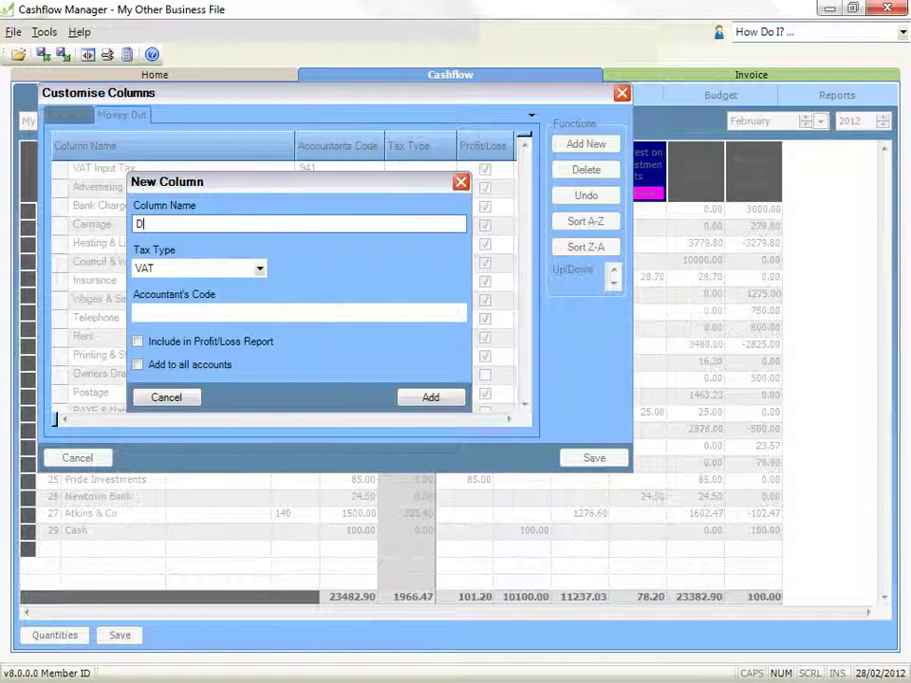
pyautogui.write('elivery Fees')
pyautogui.press('Tab')
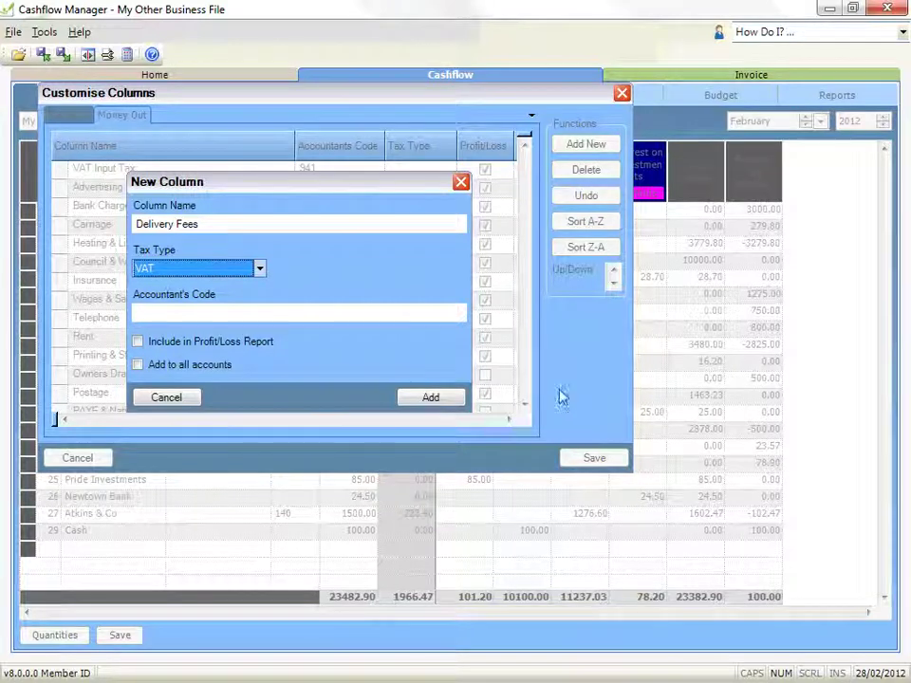
pyautogui.click(427, 314)
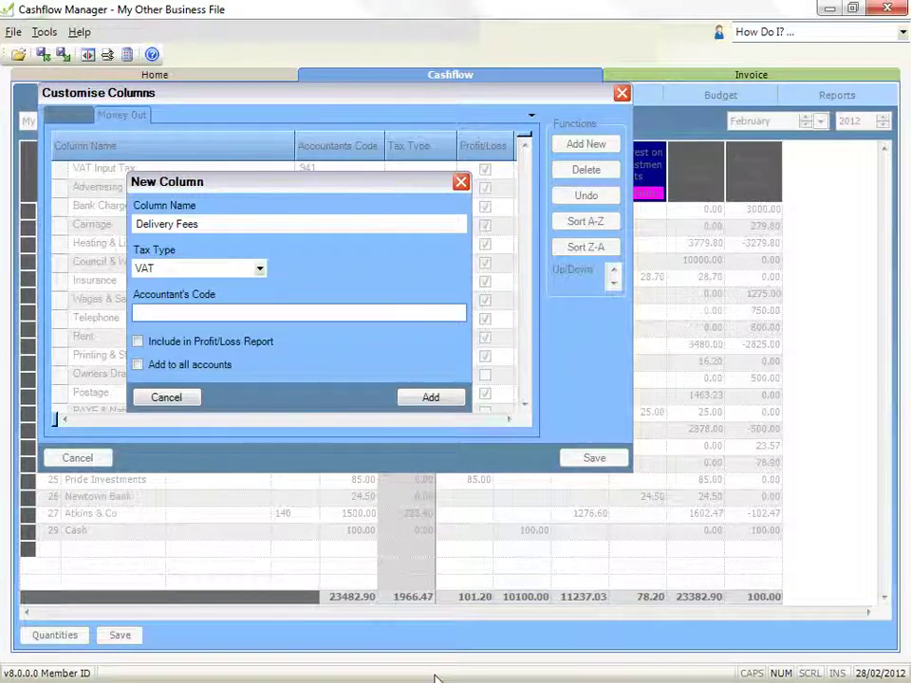
pyautogui.write('123')
pyautogui.hotkey('shift', 'Tab')
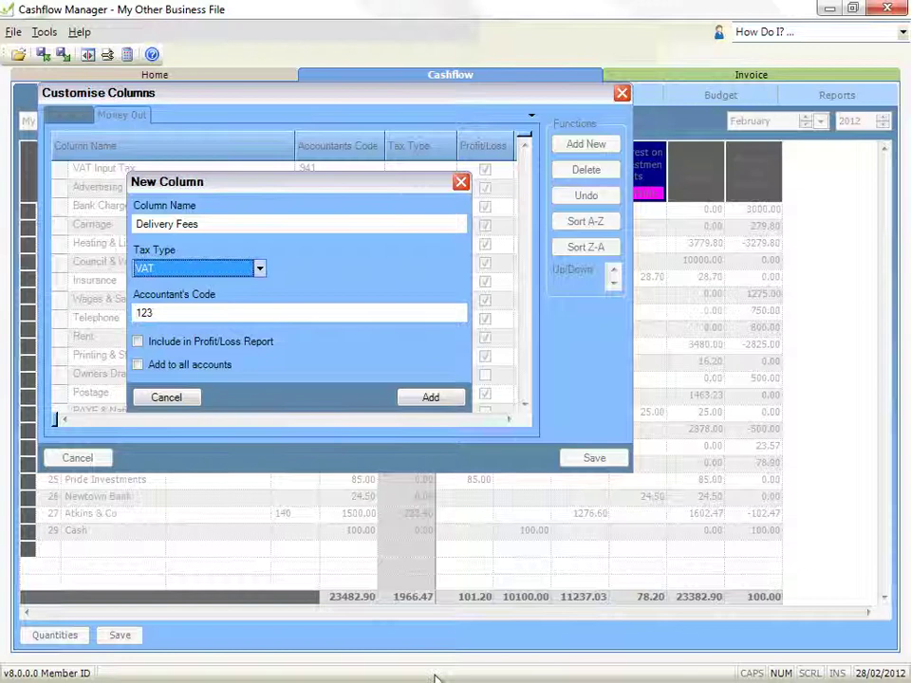
# - Select VAT as the Delivery Fees tax type and add the column without including it in the Profit/Loss report
pyautogui.click(260, 270)
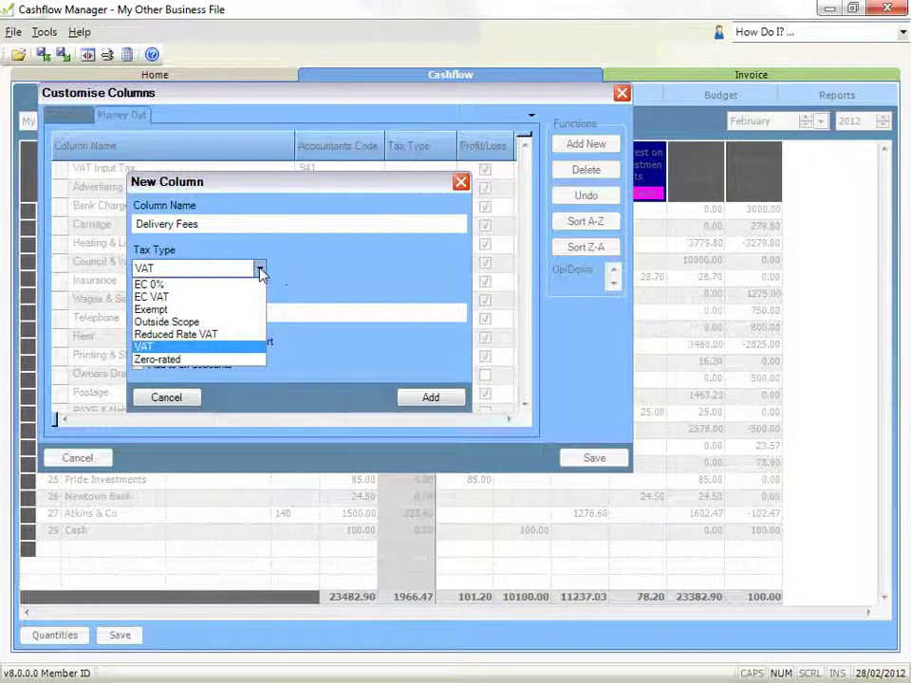
pyautogui.click(237, 346)
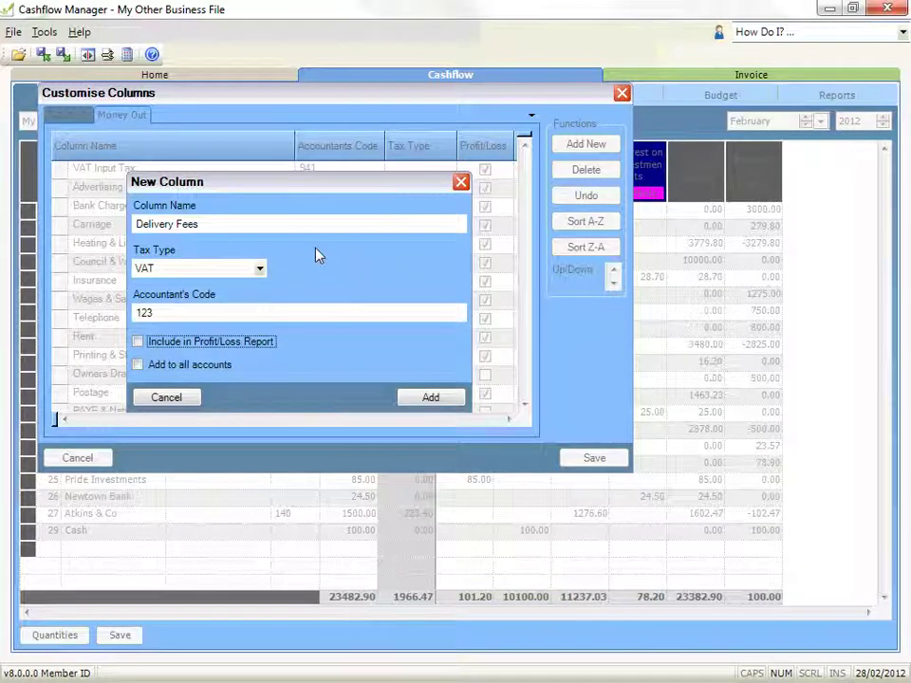
pyautogui.click(146, 347)
pyautogui.click(138, 342)
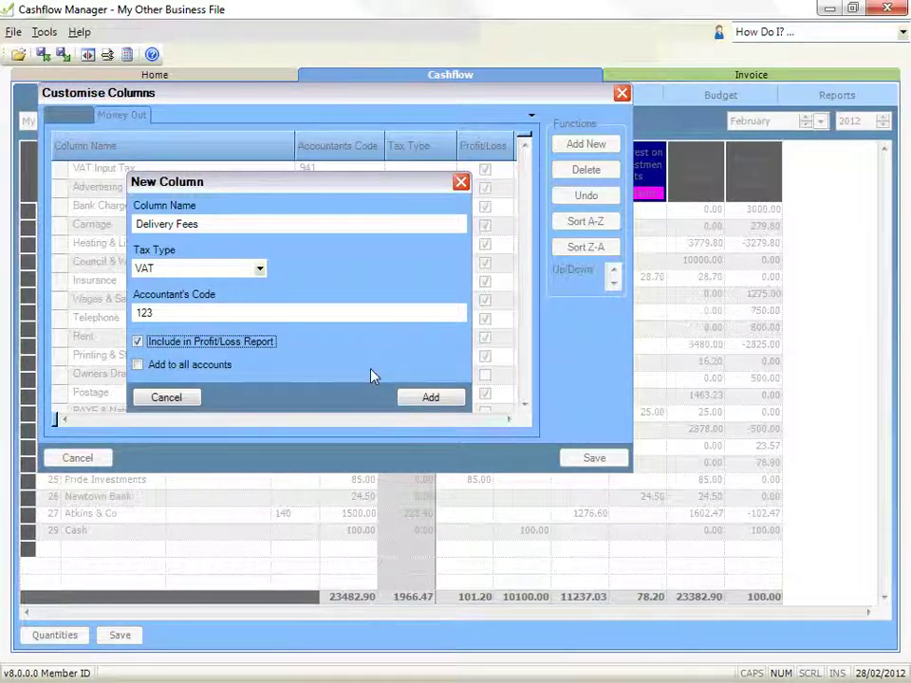
pyautogui.click(137, 342)
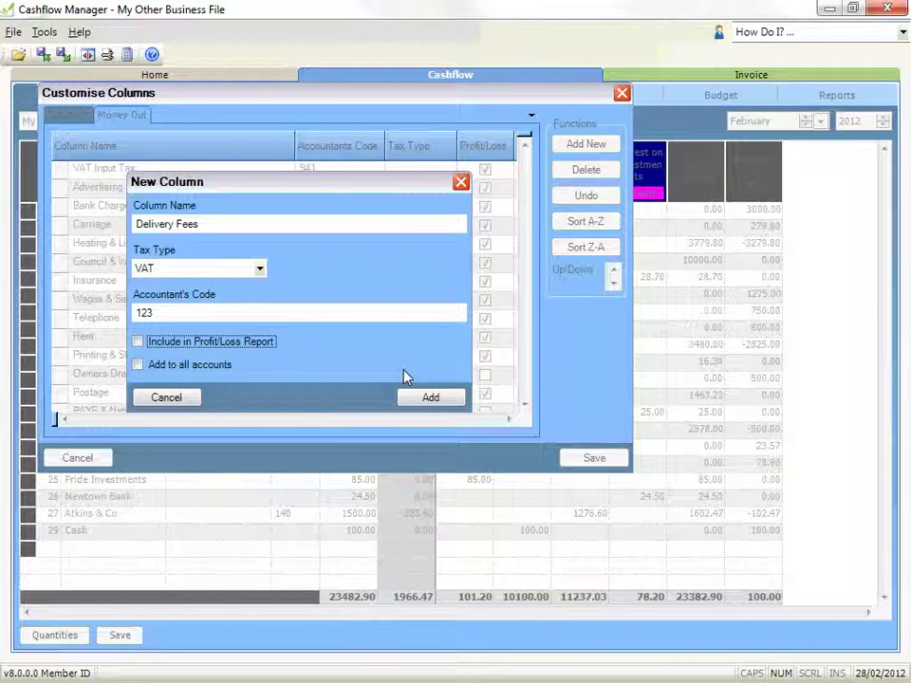
pyautogui.click(404, 403)
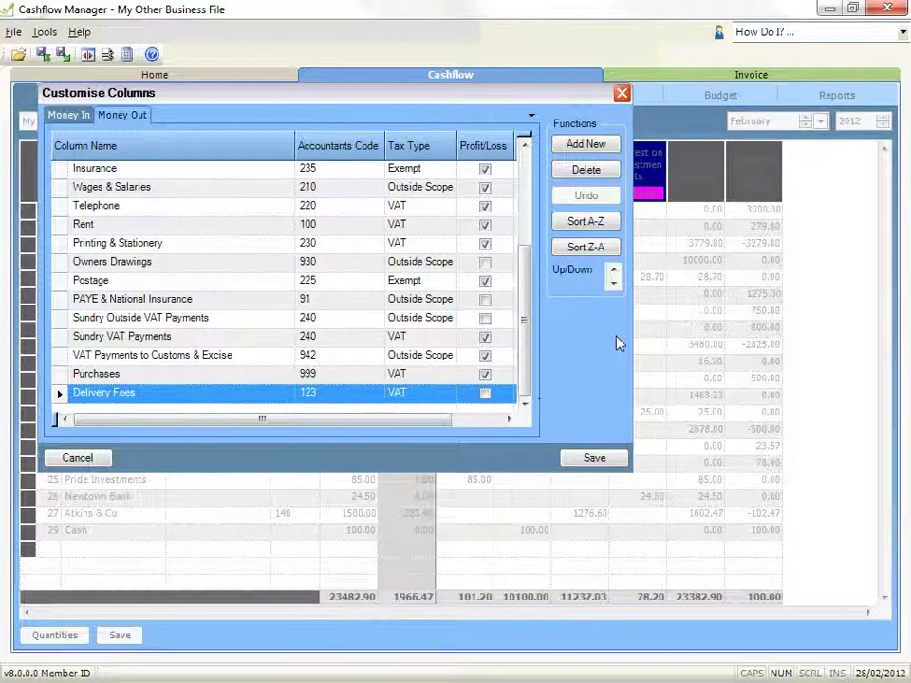
# - Sort the Money Out columns from A to Z and try moving Delivery Fees up the list and back down
pyautogui.click(564, 229)
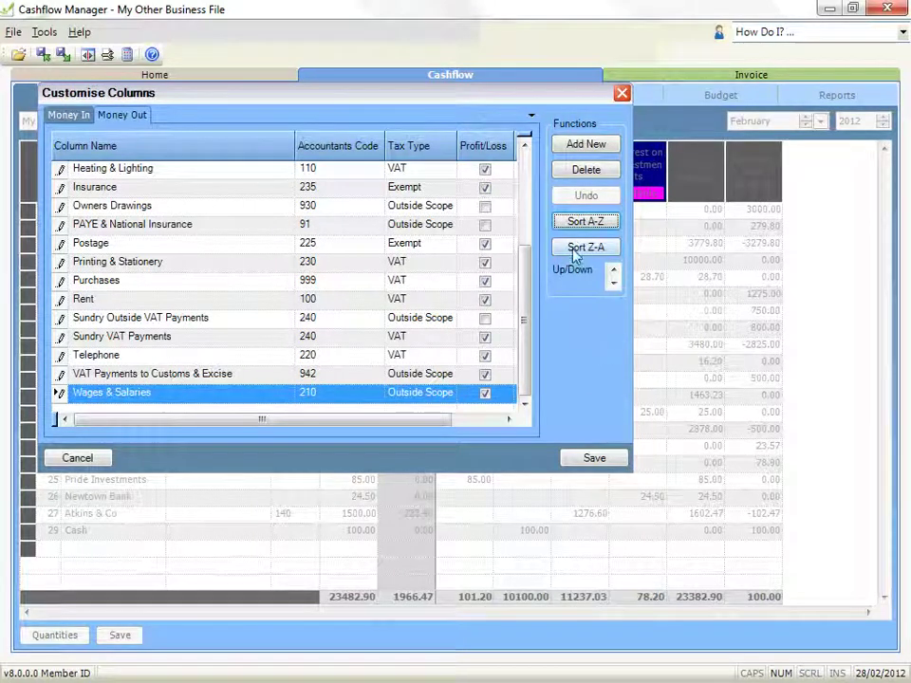
pyautogui.moveTo(523, 305); pyautogui.dragTo(521, 194)
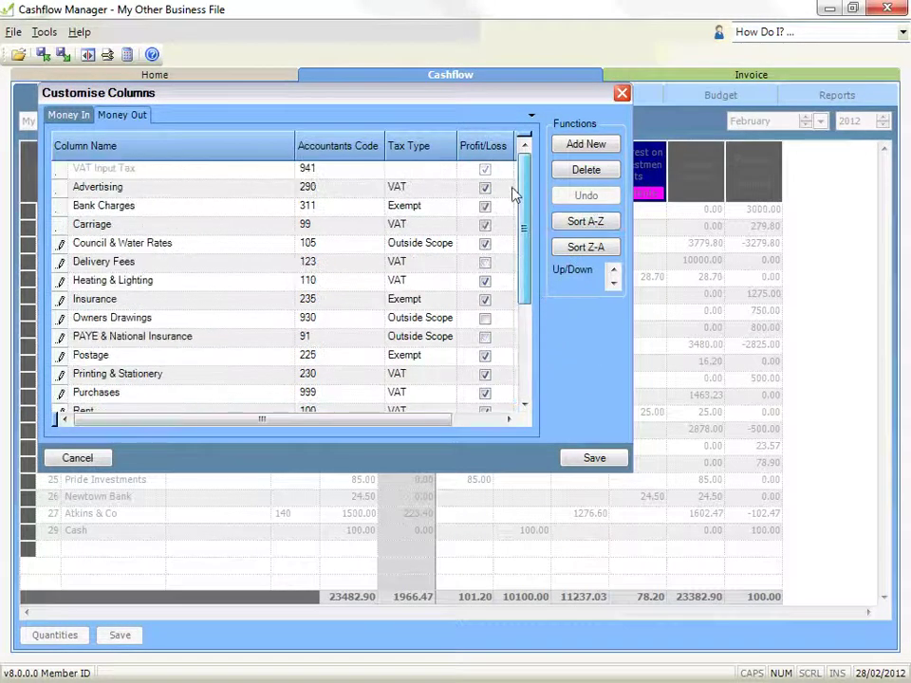
pyautogui.click(59, 262)
pyautogui.click(614, 270)
pyautogui.click(614, 270)
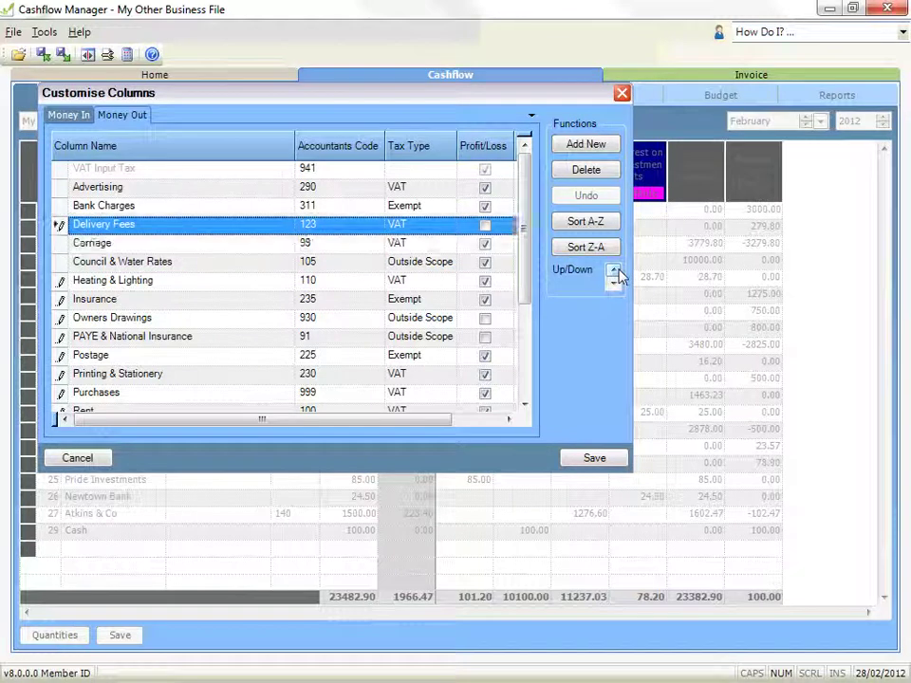
pyautogui.click(614, 270)
pyautogui.click(614, 286)
pyautogui.click(614, 286)
pyautogui.click(614, 286)
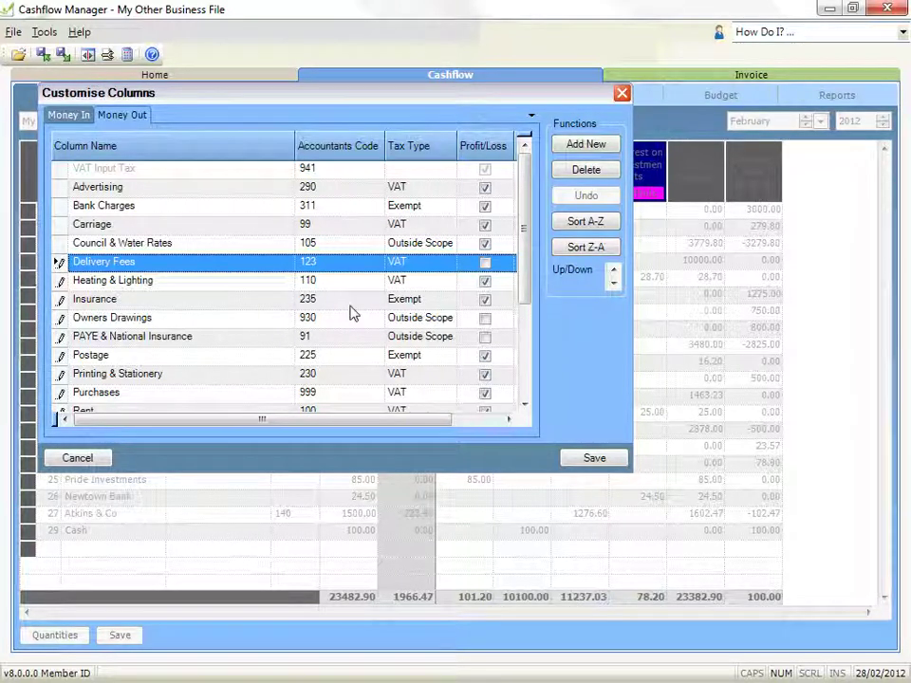
# - Delete the Delivery Fees column from the Money Out list
pyautogui.click(238, 280)
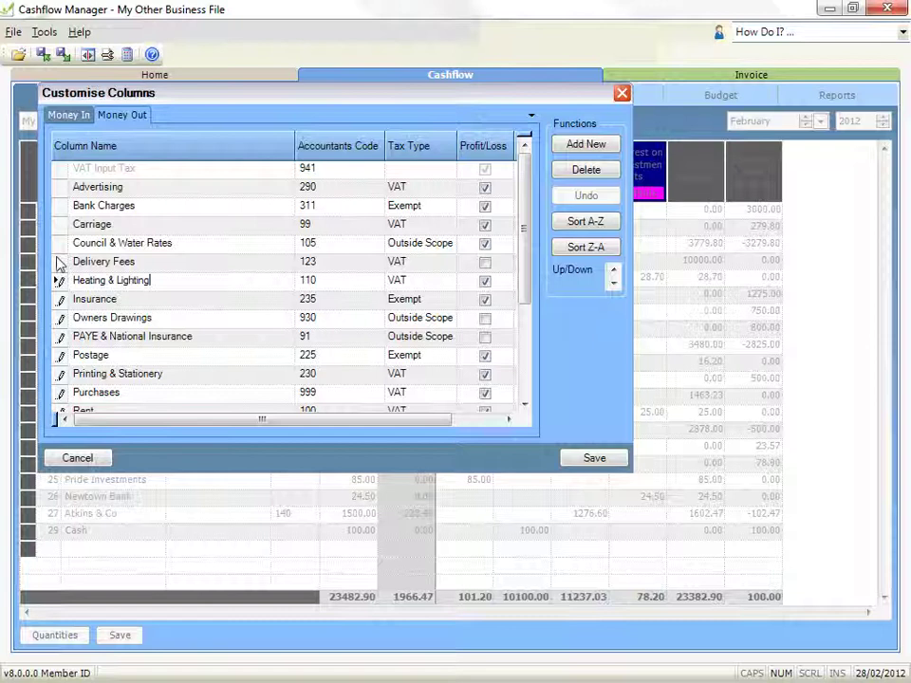
pyautogui.click(59, 264)
pyautogui.click(597, 170)
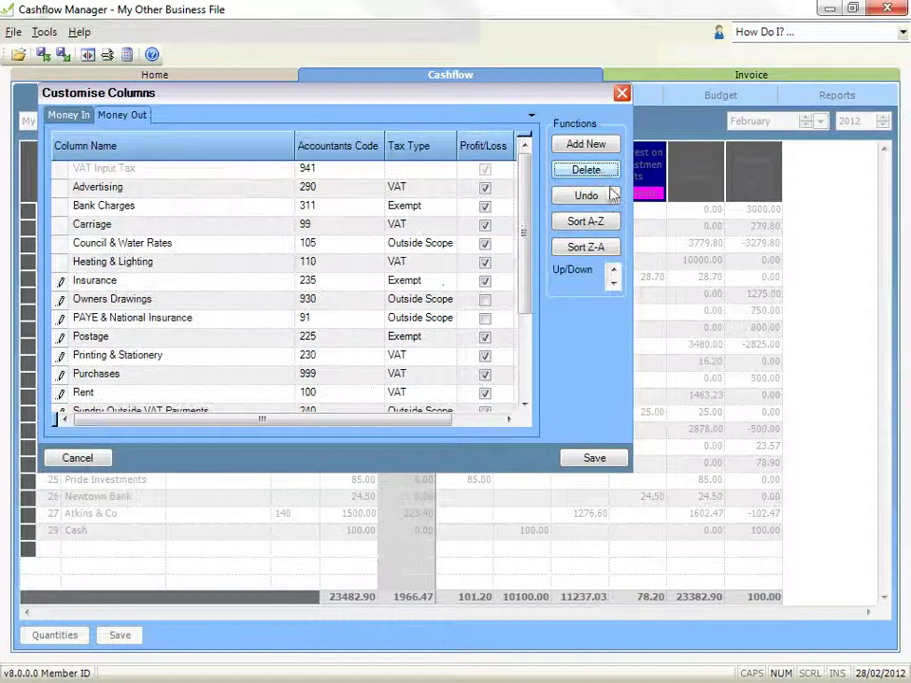
# - Try editing the Council & Water Rates column name, remove the added text, and leave the column customisation without saving
pyautogui.click(193, 244)
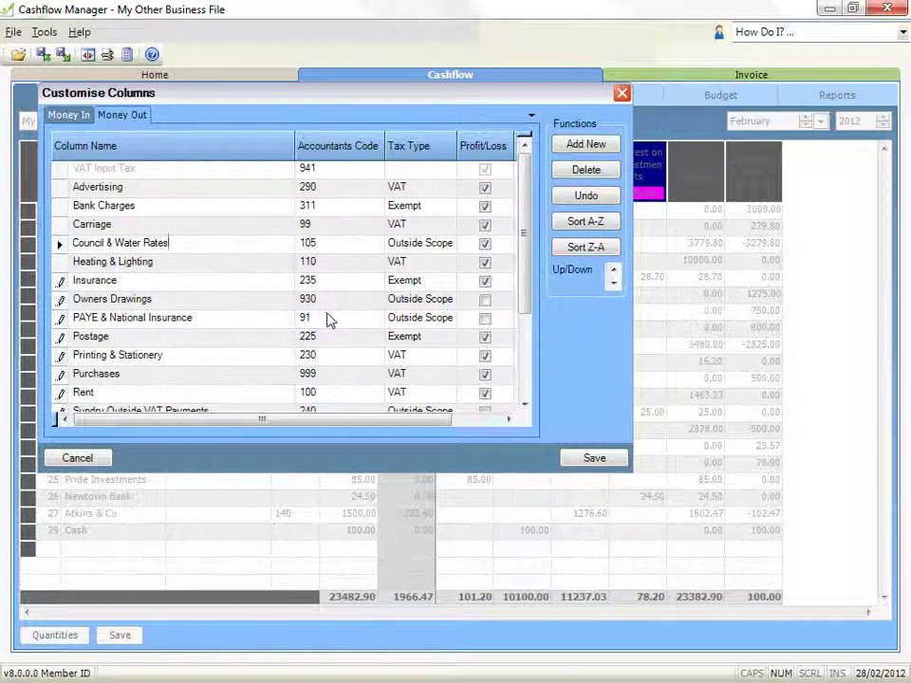
pyautogui.write('name')
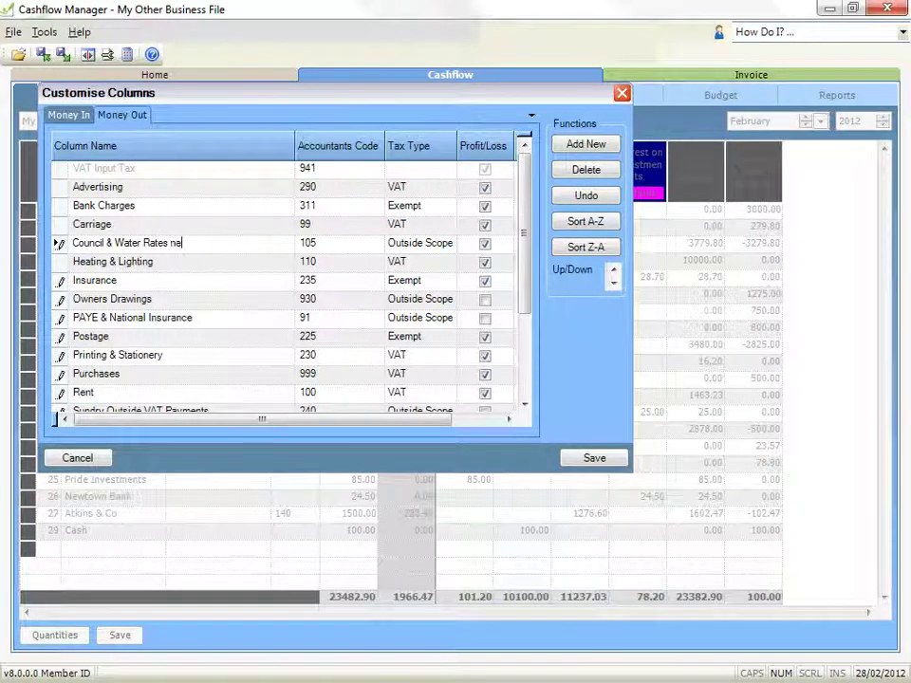
pyautogui.press('BackSpace')
pyautogui.press('BackSpace')
pyautogui.press('BackSpace')
pyautogui.press('BackSpace')
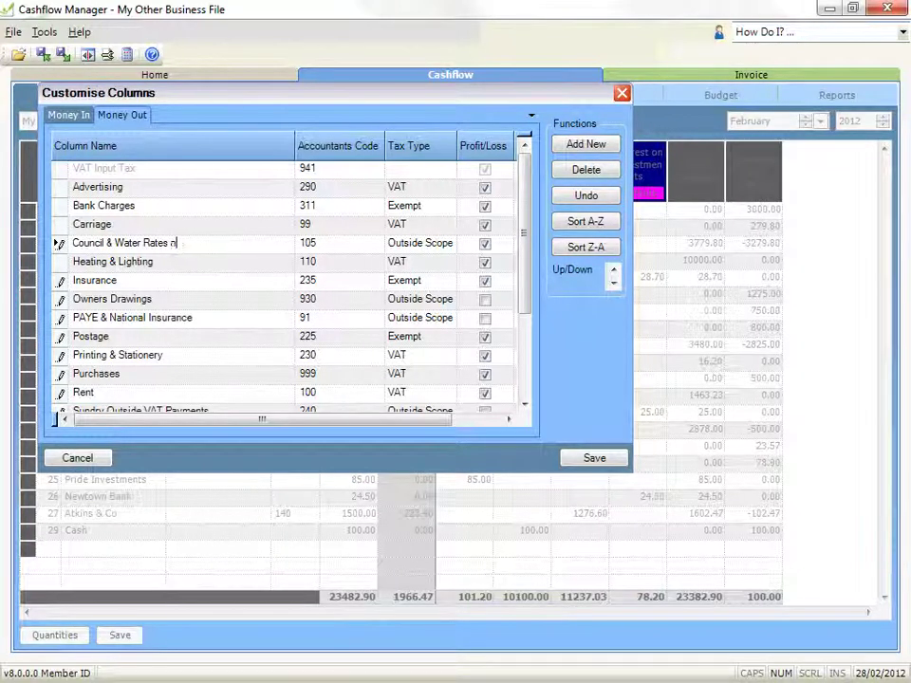
pyautogui.press('BackSpace')
pyautogui.click(106, 464)
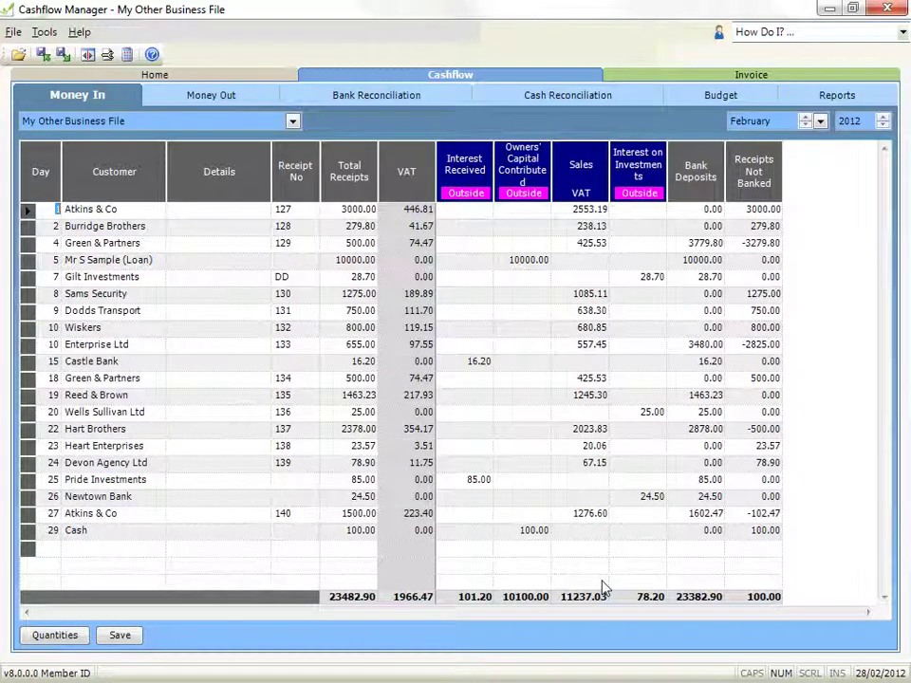
# - Start a day 29 Money Out entry with the supplier's name, Payment as the details and no cheque number
pyautogui.click(258, 103)
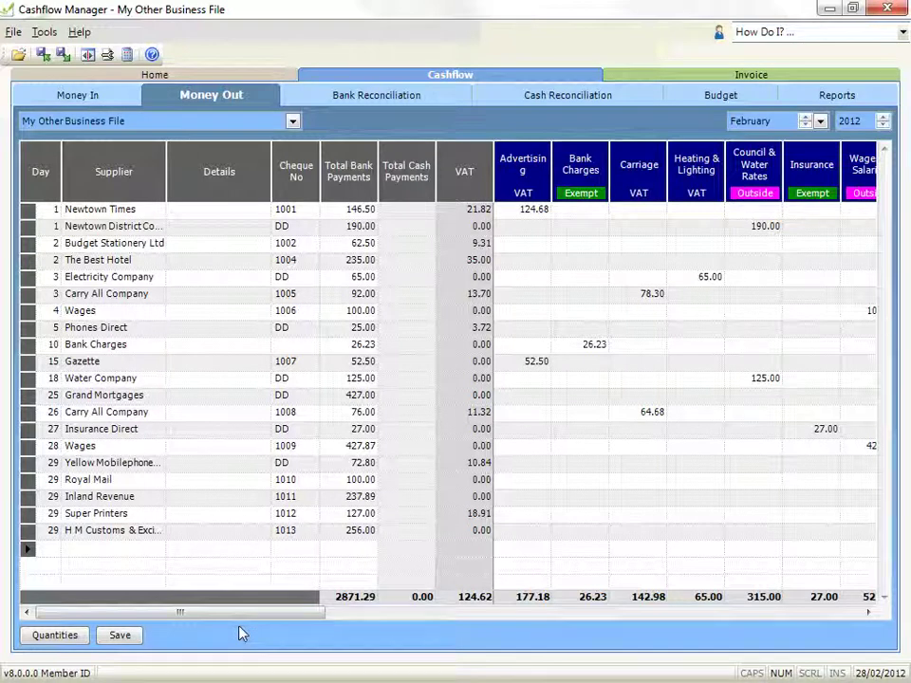
pyautogui.write('29')
pyautogui.press('Tab')
pyautogui.write('Mr Smith')
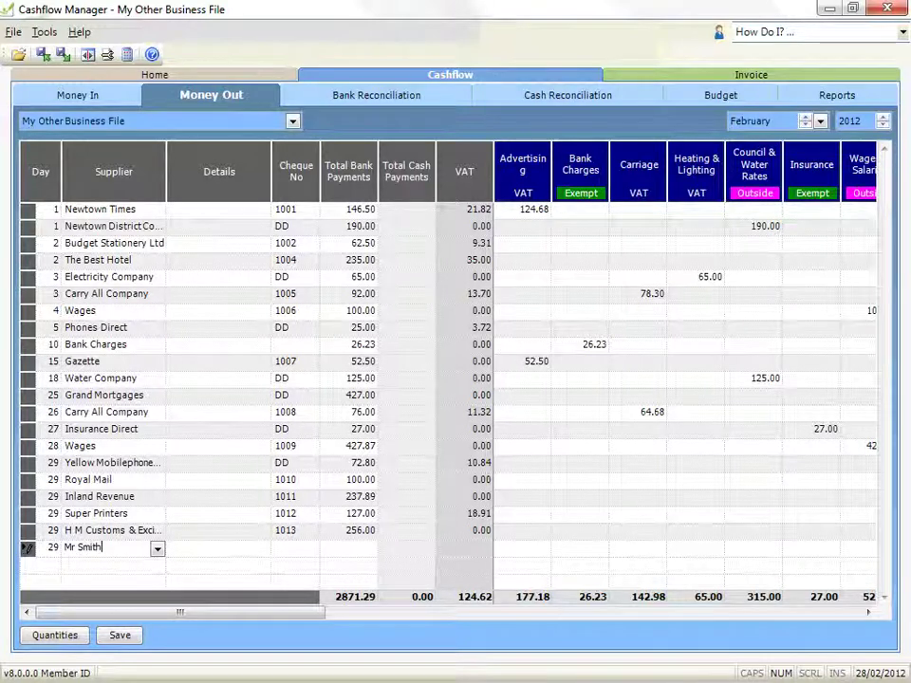
pyautogui.press('Tab')
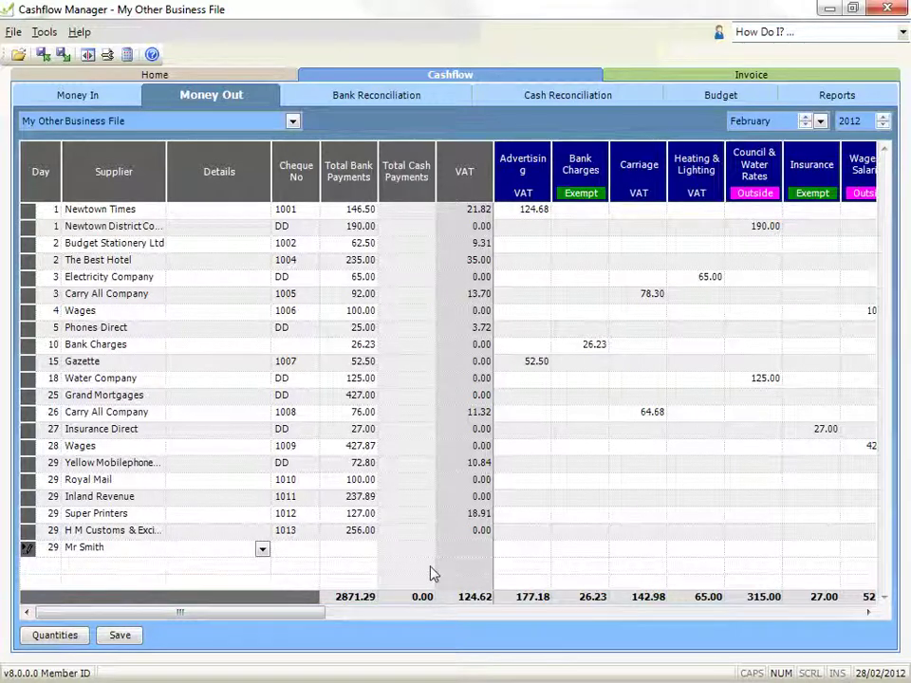
pyautogui.write('Payment')
pyautogui.press('Tab')
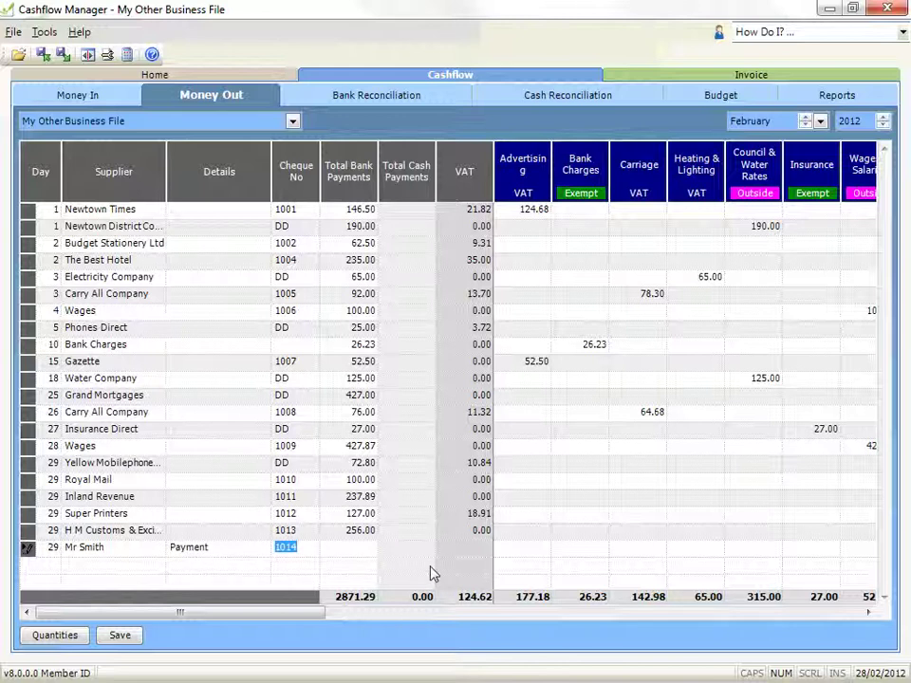
pyautogui.press('Delete')
pyautogui.press('Tab')
# - Try entering 100 under Total Bank Payments for the new entry and clear the amount again
pyautogui.write('1')
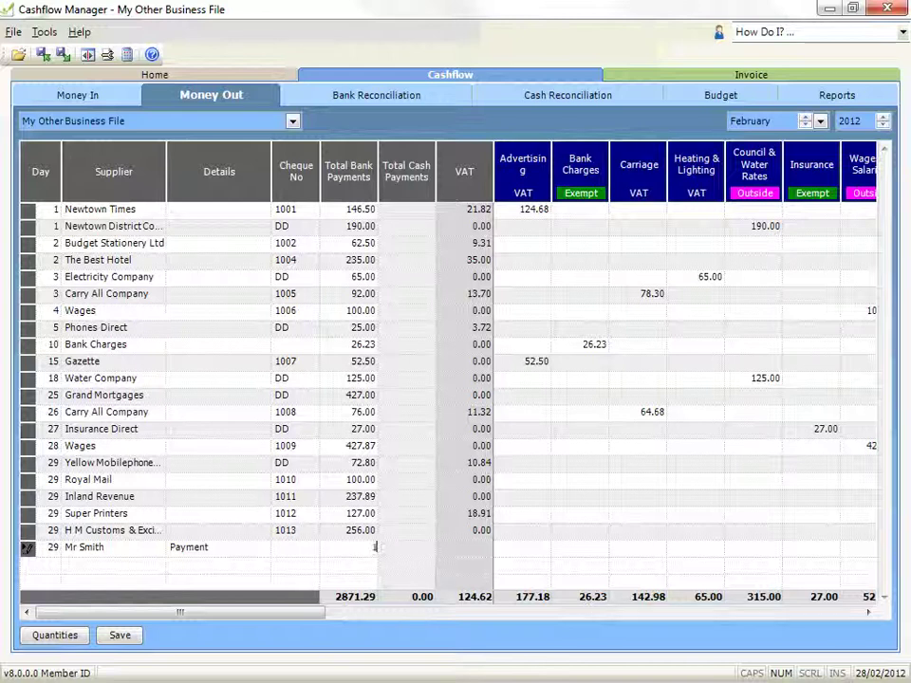
pyautogui.write('00')
pyautogui.press('BackSpace')
pyautogui.press('BackSpace')
pyautogui.press('BackSpace')
# - Enter 100 under Total Cash Payments, accept the calculated VAT and allocate the net amount to Advertising
pyautogui.press('Tab')
pyautogui.write('100')
pyautogui.press('Tab')
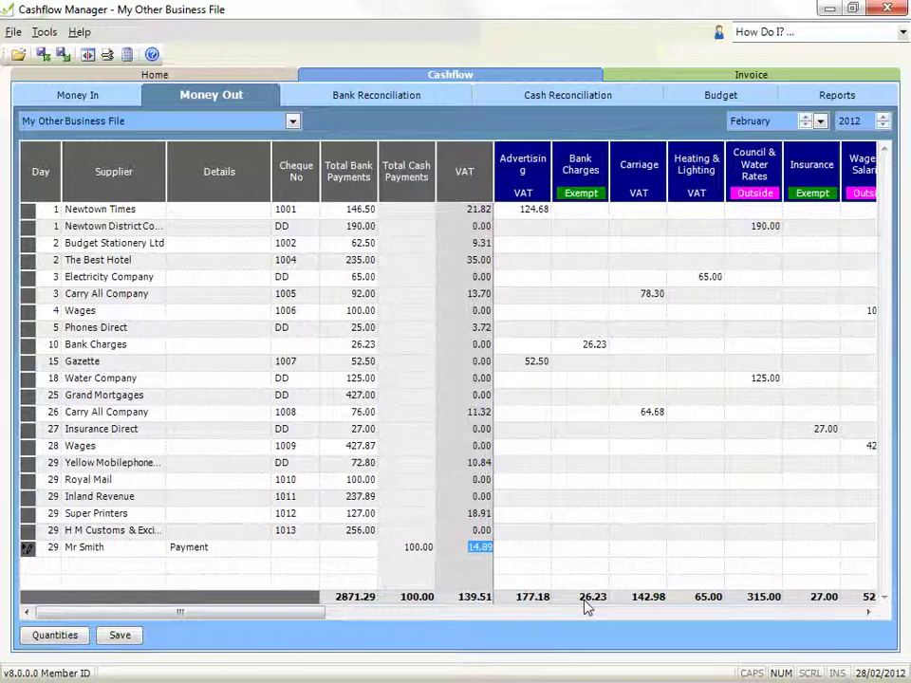
pyautogui.press('Tab')
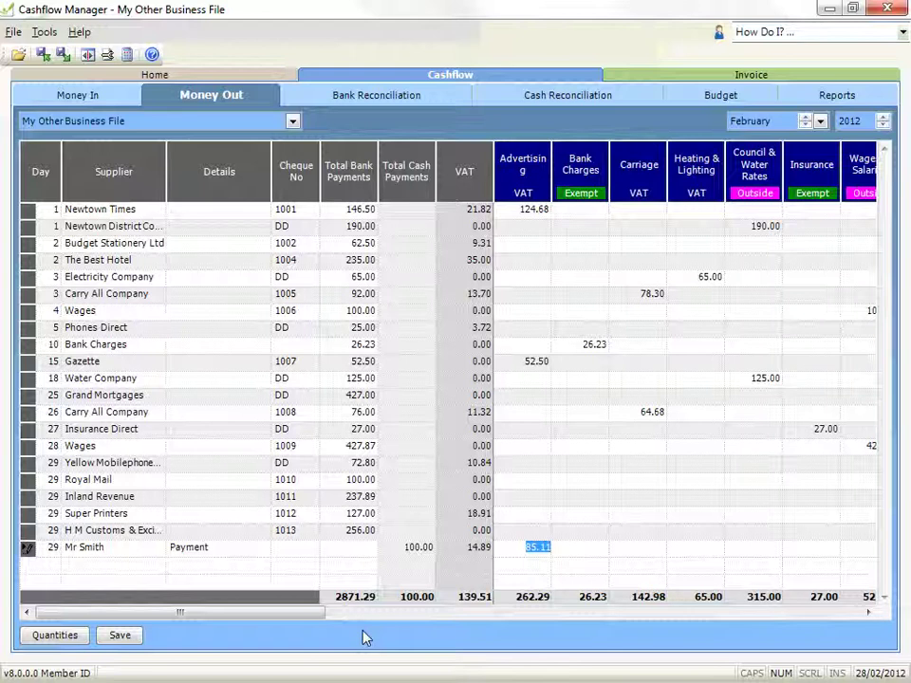
# - Try moving the allocated amount across the expense columns as far as Wages & Salaries, return it to Advertising and finish the entry
pyautogui.moveTo(287, 613); pyautogui.dragTo(275, 645)
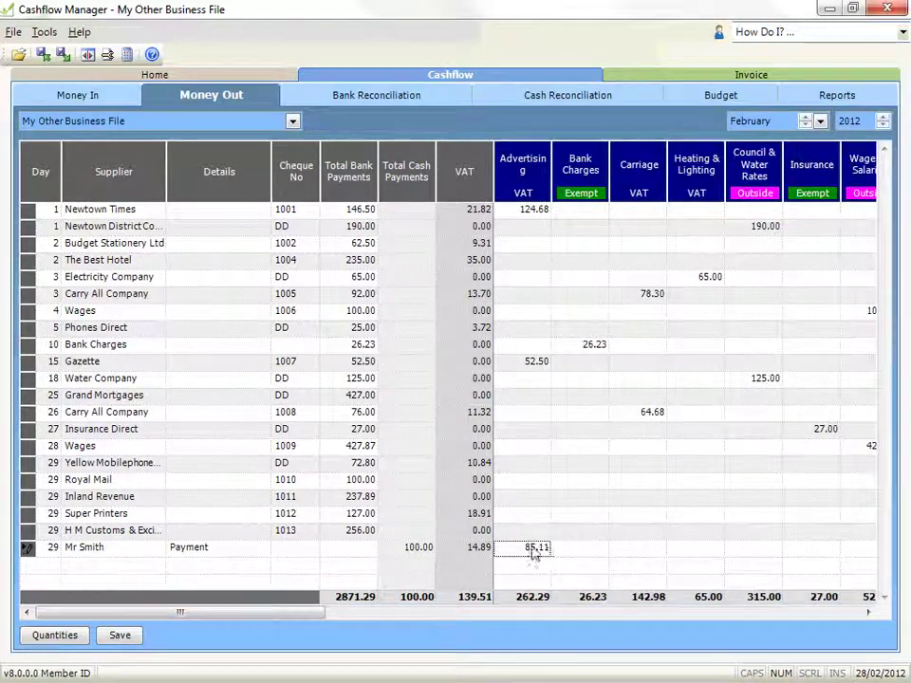
pyautogui.press('Right')
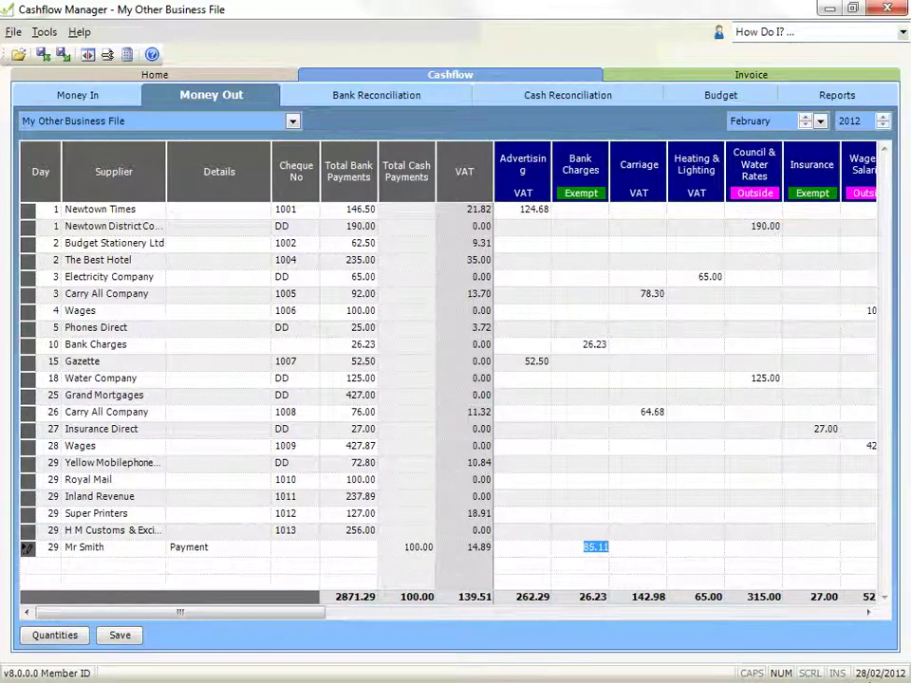
pyautogui.press('Right')
pyautogui.press('Left')
pyautogui.press('Left')
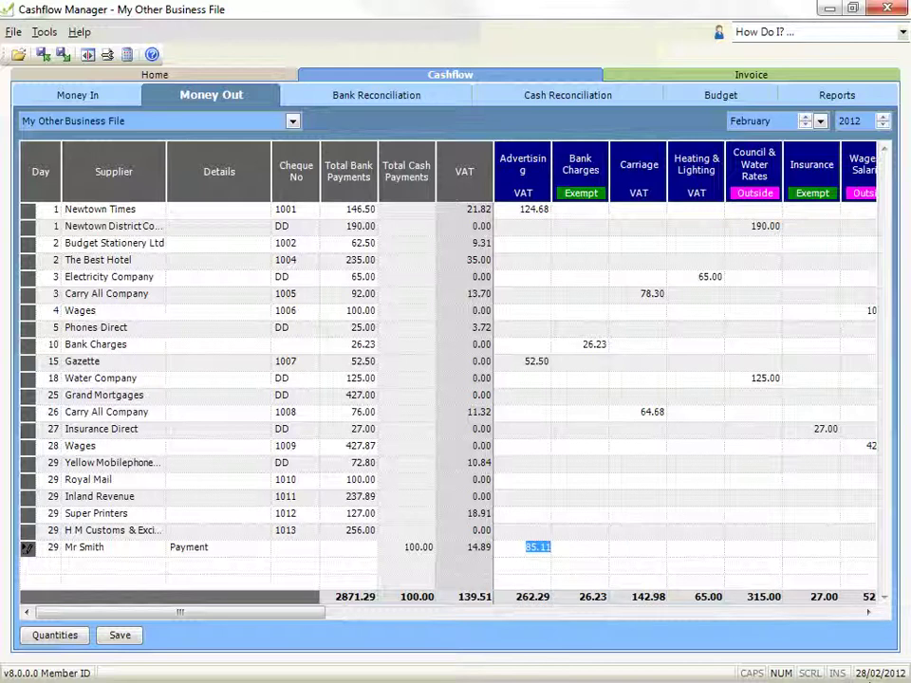
pyautogui.press('Right')
pyautogui.press('Right')
pyautogui.press('Right')
pyautogui.press('Right')
pyautogui.press('Right')
pyautogui.press('Right')
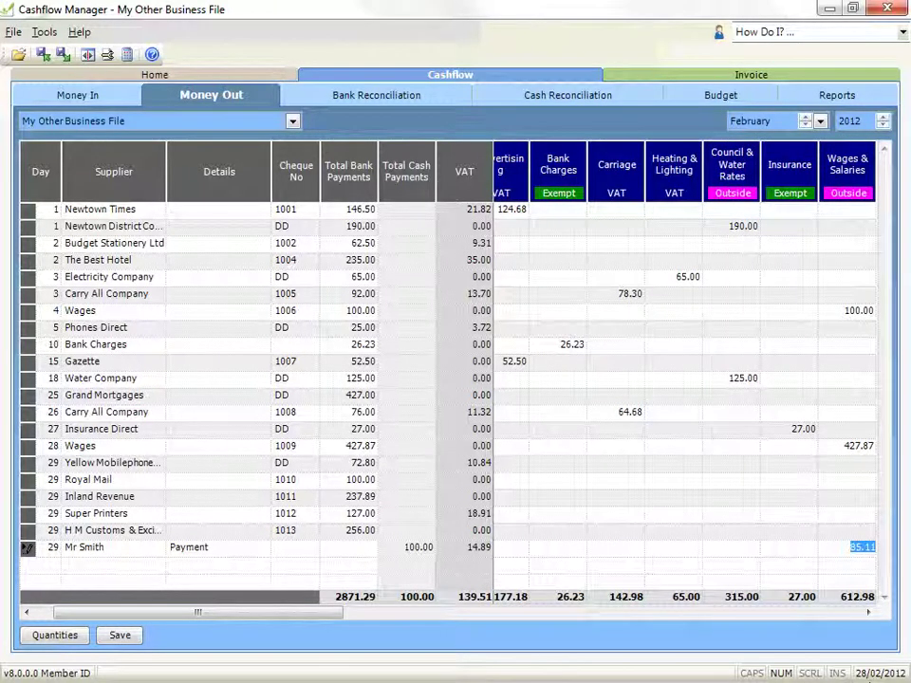
pyautogui.press('Left')
pyautogui.press('Left')
pyautogui.press('Left')
pyautogui.press('Left')
pyautogui.press('Left')
pyautogui.press('Left')
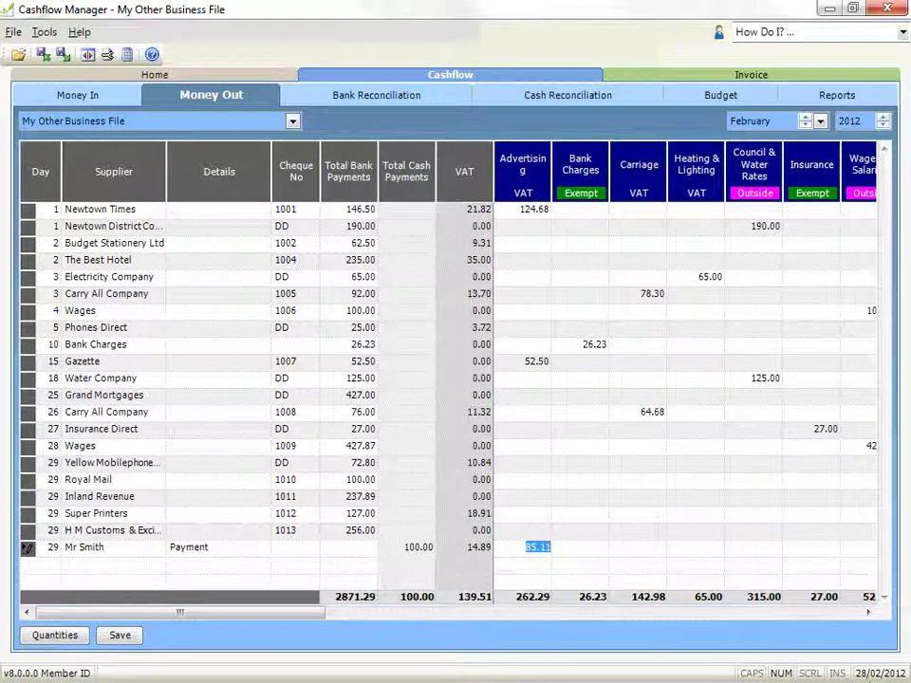
pyautogui.click(60, 563)
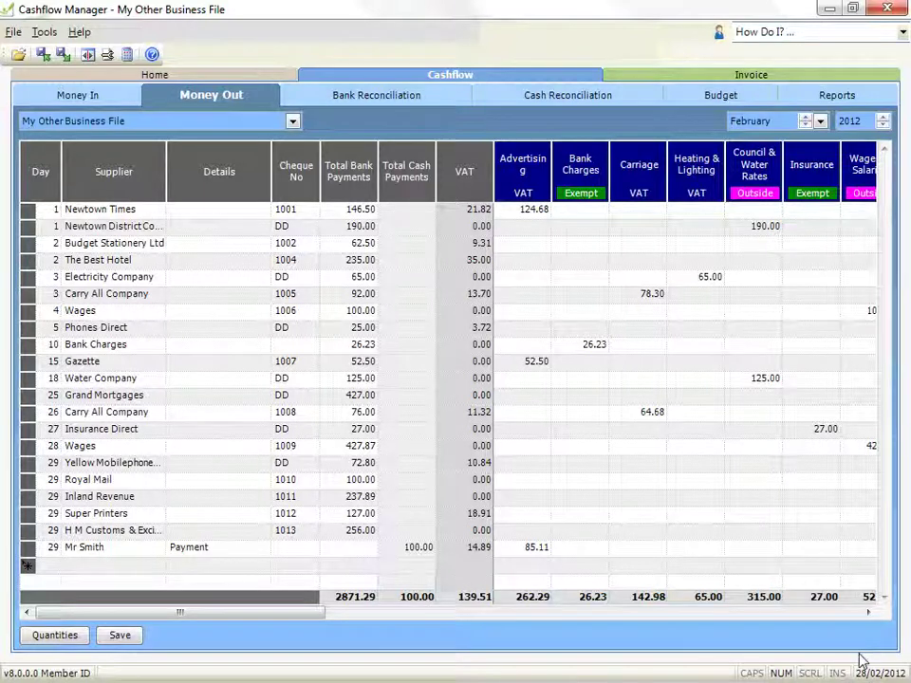
# - Split the cash payment into 10 each for Advertising, Bank Charges and Carriage, with the remainder in Heating & Lighting
pyautogui.click(537, 548)
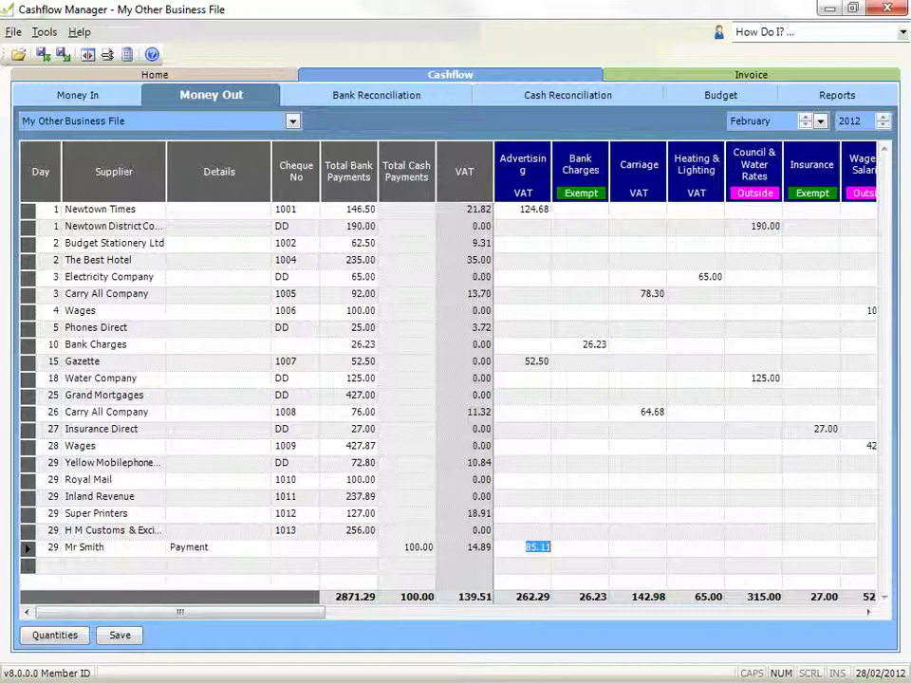
pyautogui.press('Delete')
pyautogui.write('10')
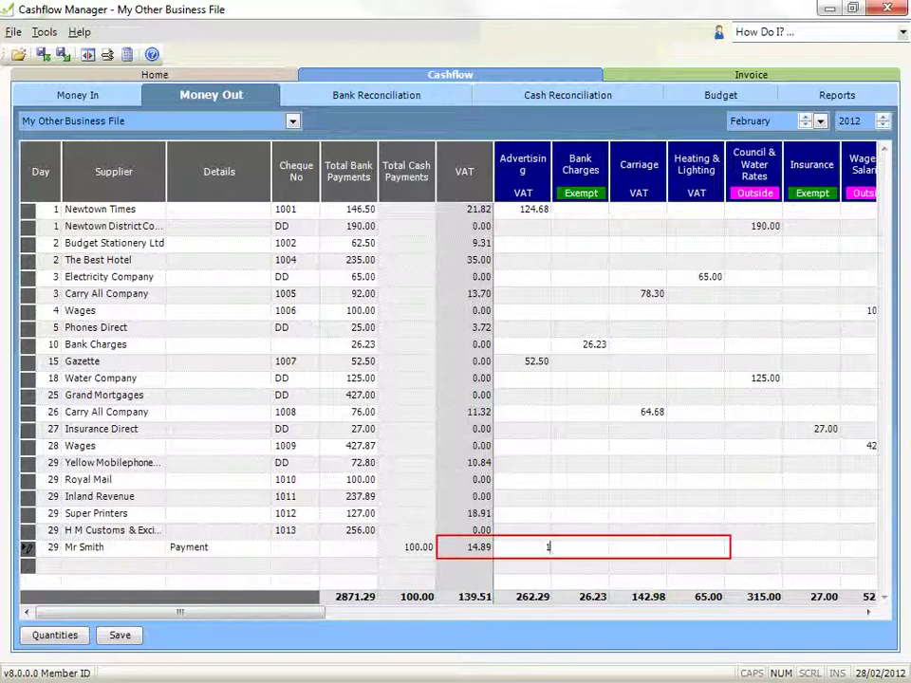
pyautogui.press('Tab')
pyautogui.write('10')
pyautogui.press('Tab')
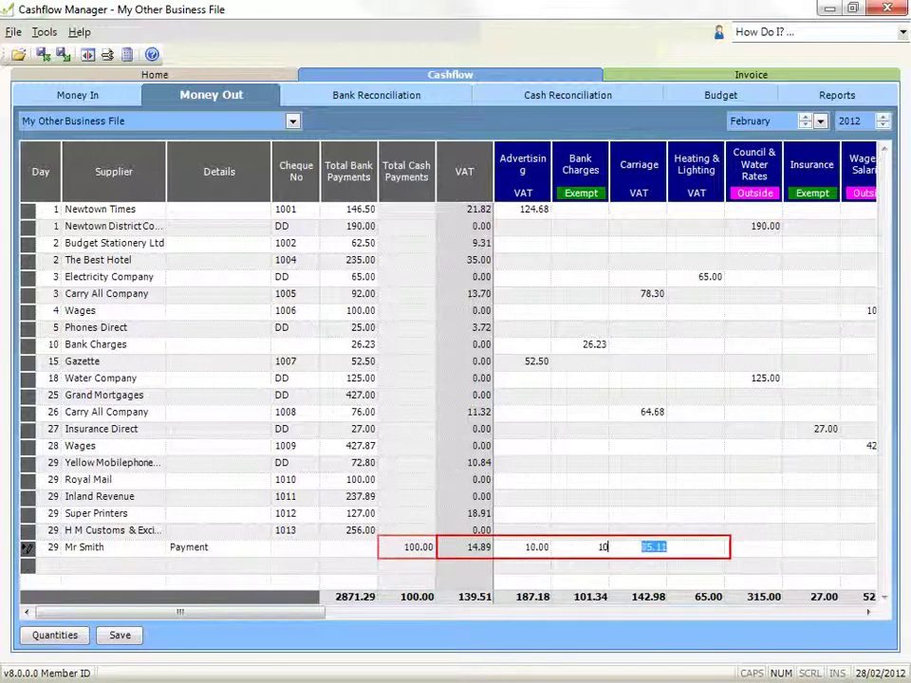
pyautogui.write('10')
pyautogui.press('Tab')
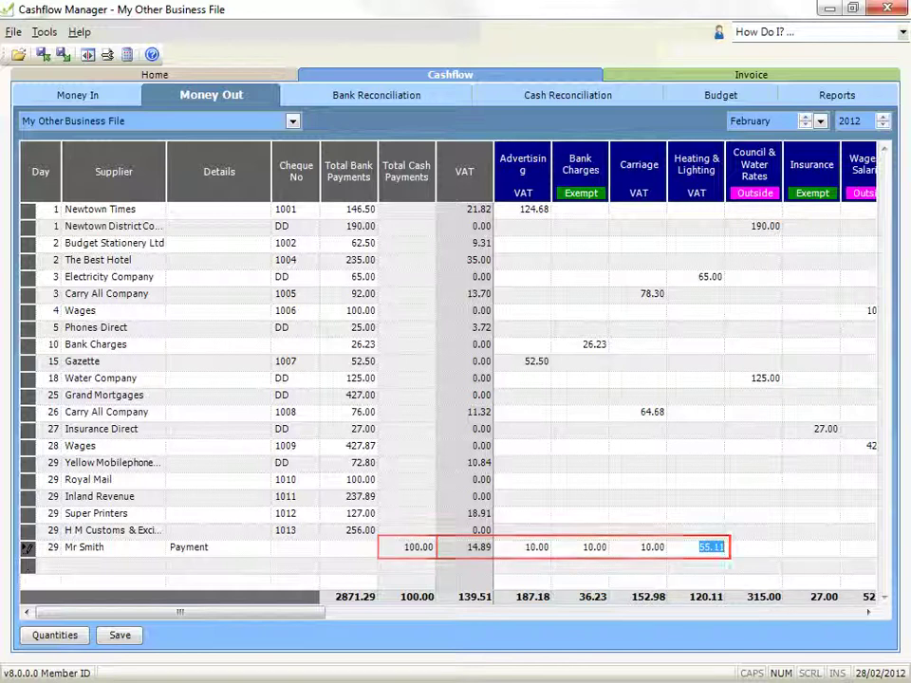
pyautogui.press('Return')
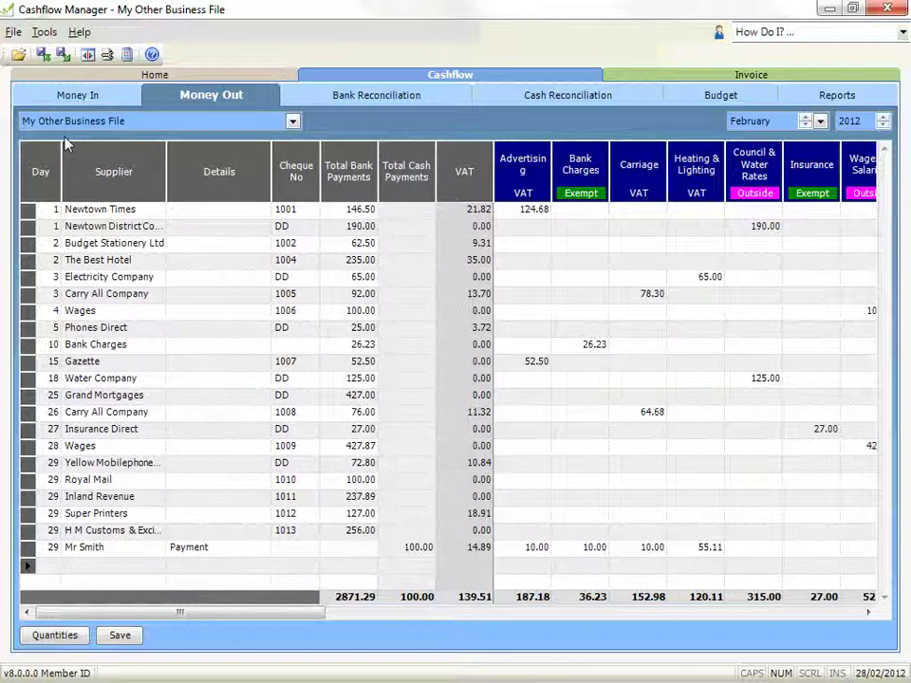
# - Start a day 29 Money In entry with the customer's name, blank details and receipt number 141
pyautogui.click(44, 100)
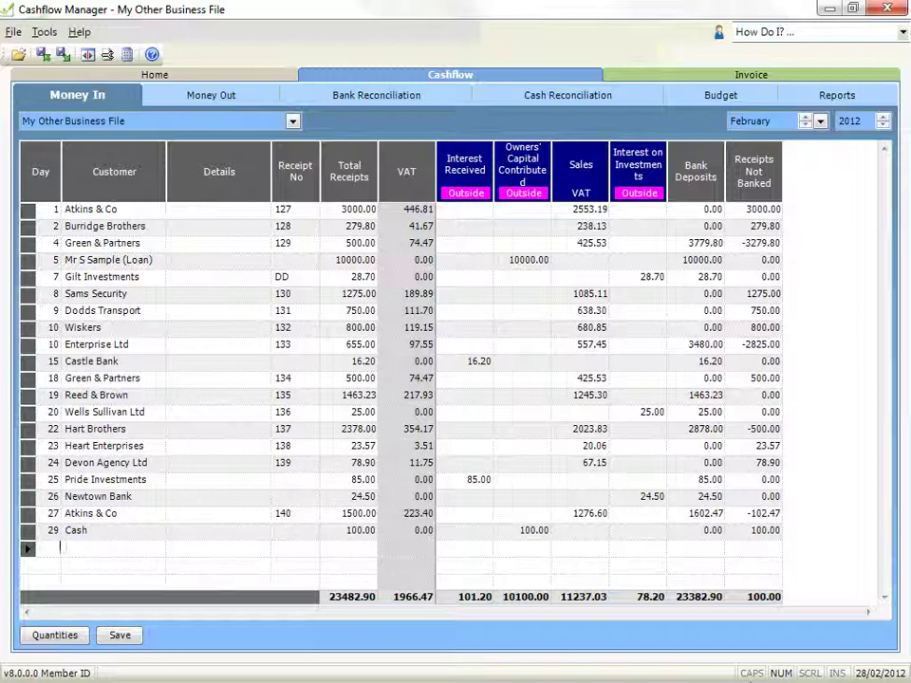
pyautogui.write('29')
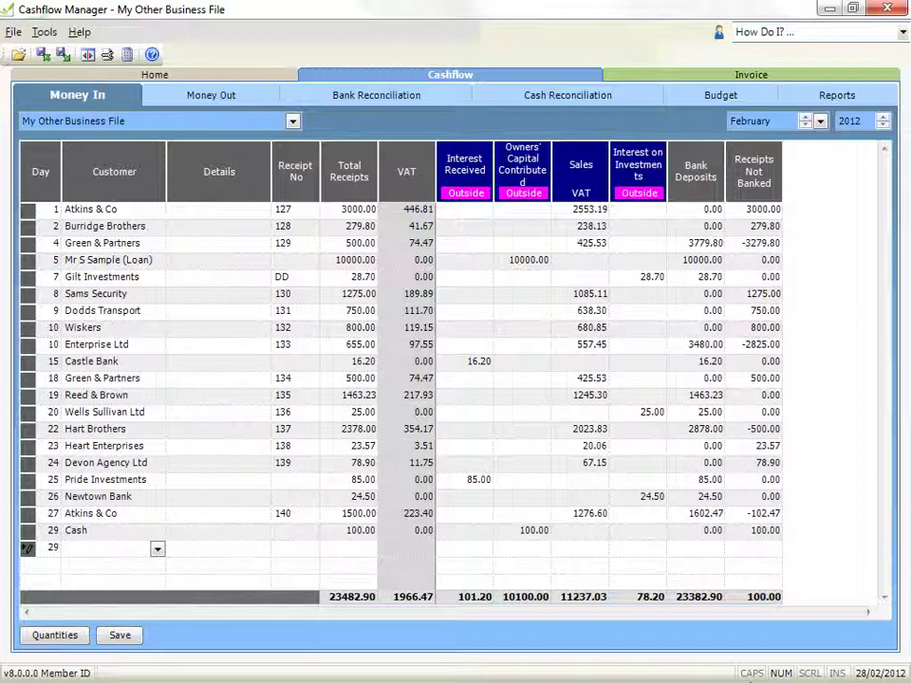
pyautogui.write('Mr Smith')
pyautogui.click(219, 547)
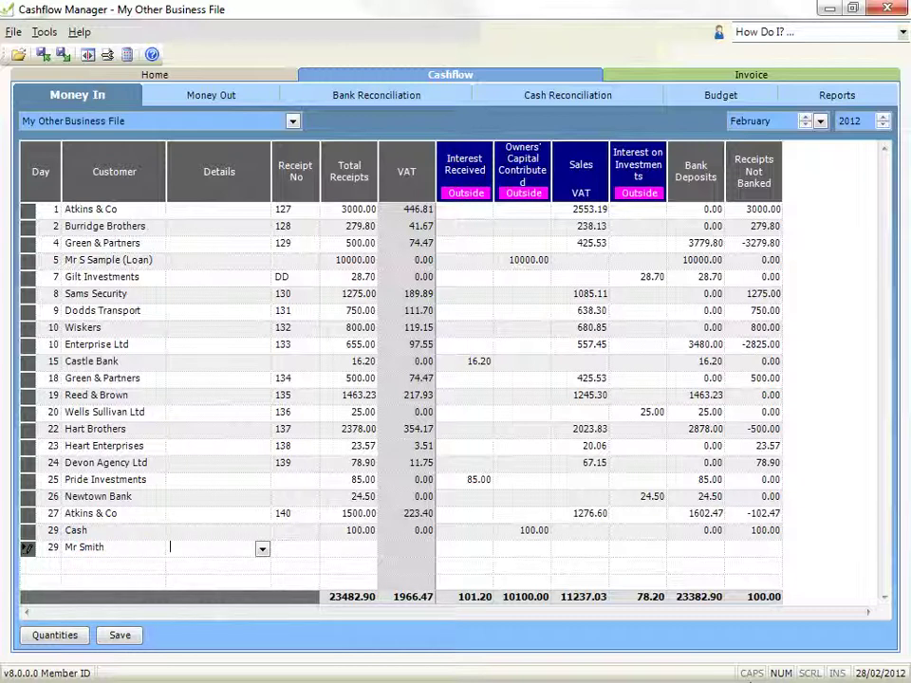
pyautogui.press('Tab')
pyautogui.press('Tab')
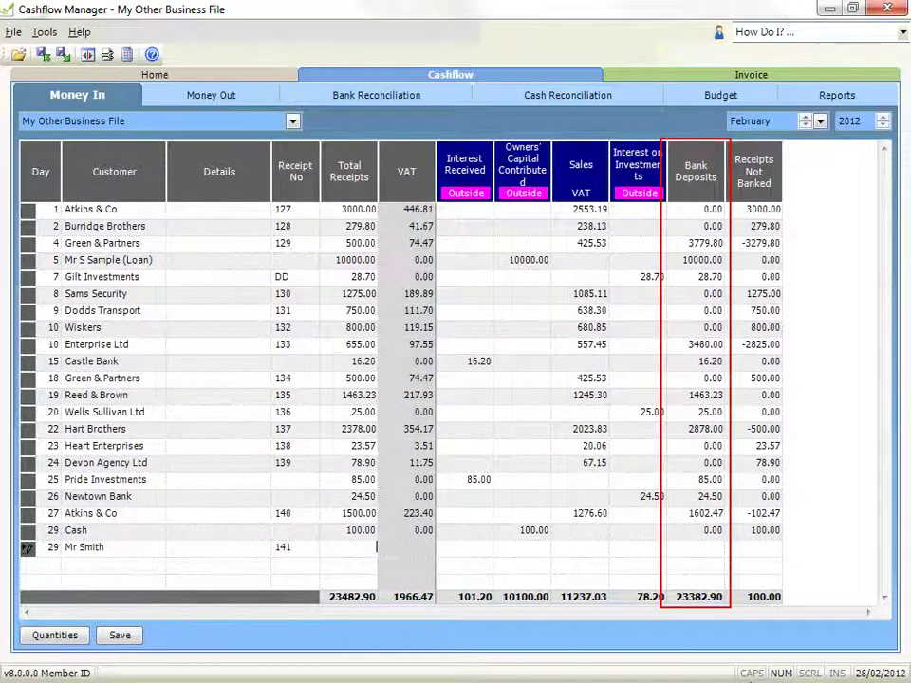
# - Enter total receipts of 100, allocate the net amount to Interest Received and set the bank deposit to 50
pyautogui.write('100')
pyautogui.press('Tab')
pyautogui.press('Tab')
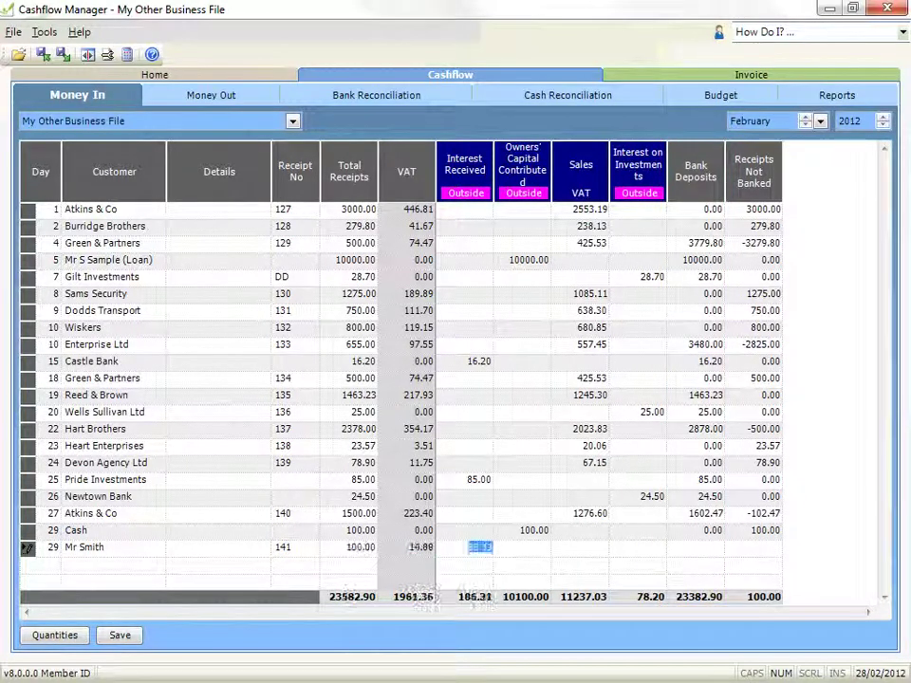
pyautogui.press('Tab')
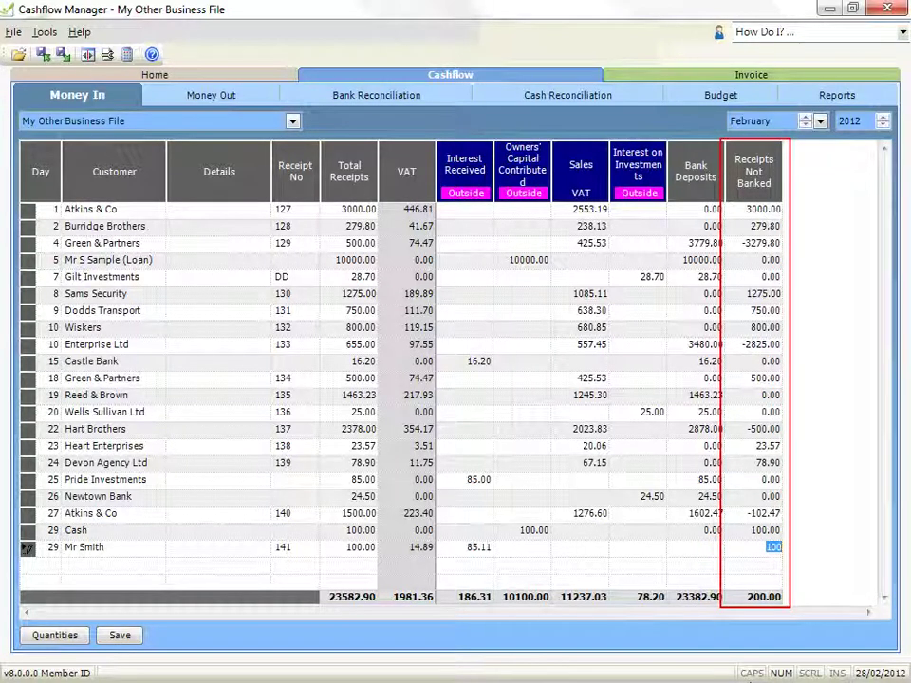
pyautogui.write('50')
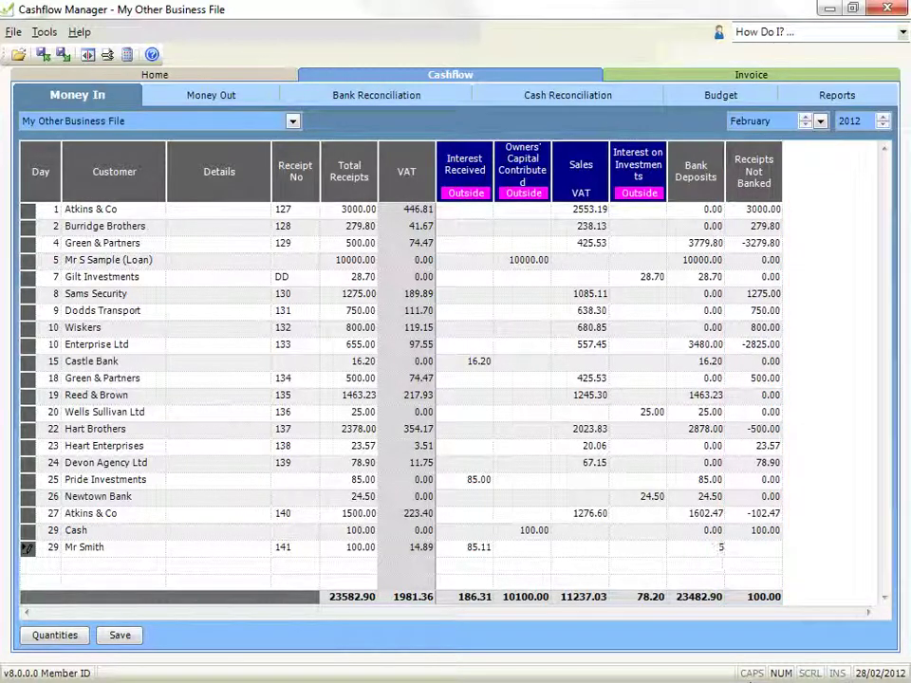
pyautogui.press('Tab')
pyautogui.press('Tab')
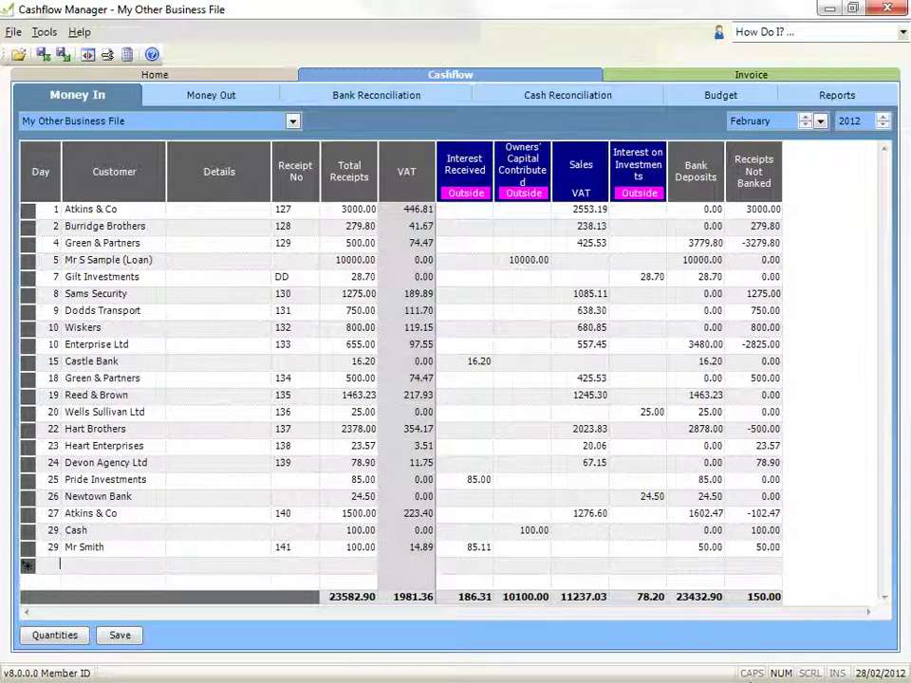
# - Start a second day 29 Money In entry with another customer's name and receipt number 142
pyautogui.write('29')
pyautogui.press('Tab')
pyautogui.write('Mr Jones')
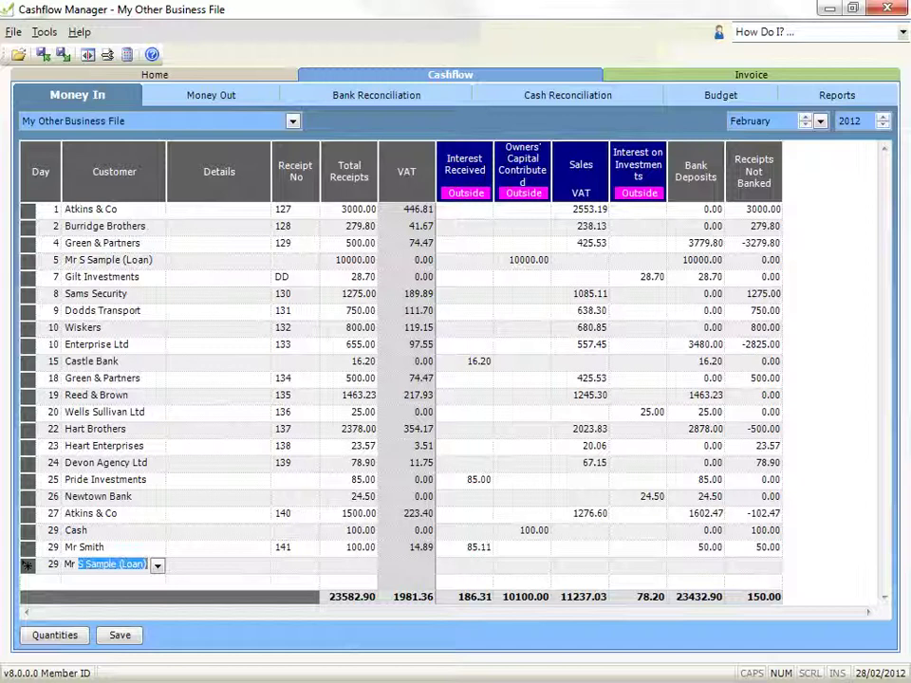
pyautogui.press('Tab')
pyautogui.press('Tab')
pyautogui.write('142')
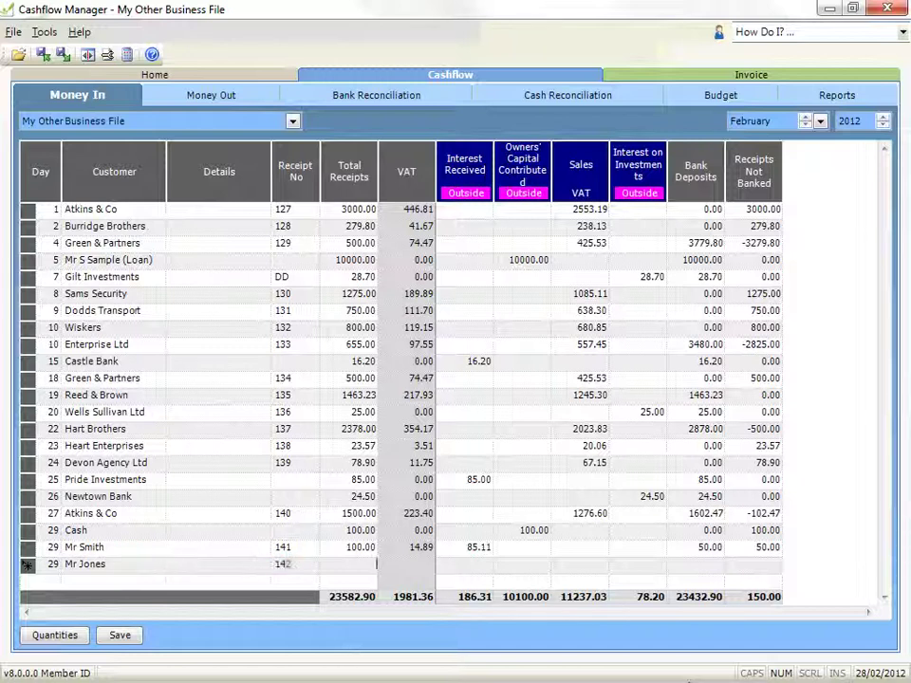
# - Enter total receipts of 100 for the second entry, leave the net in Interest Received and set the bank deposit to 150
pyautogui.press('Tab')
pyautogui.write('100')
pyautogui.press('Tab')
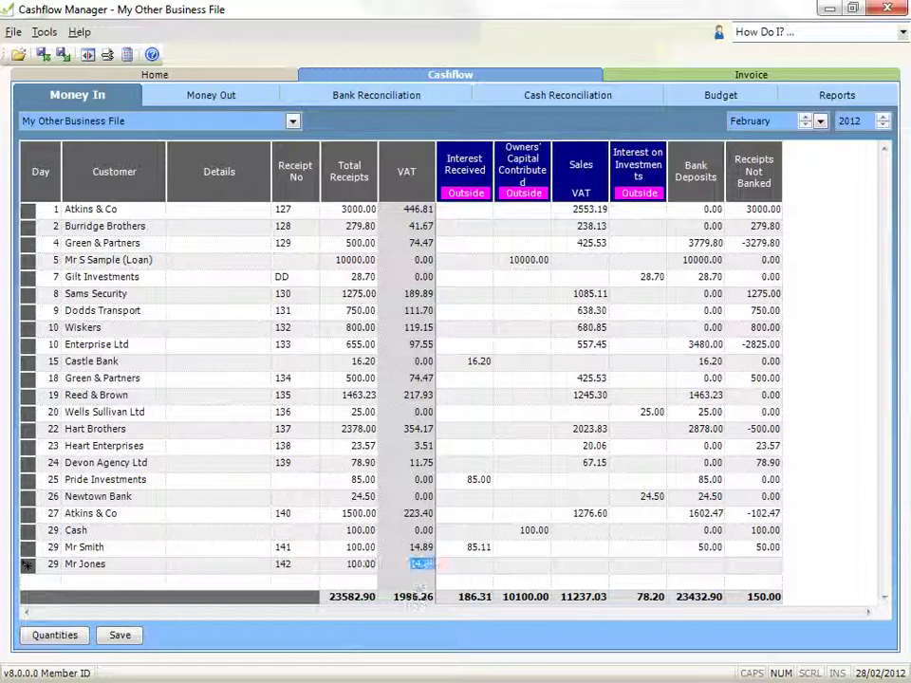
pyautogui.click(715, 563)
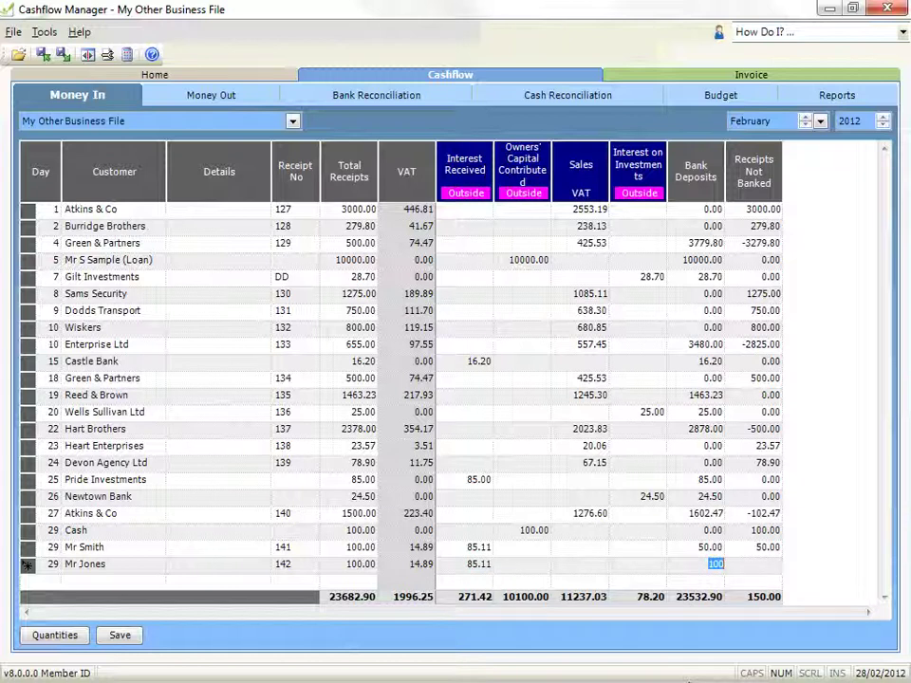
pyautogui.write('150')
pyautogui.press('Tab')
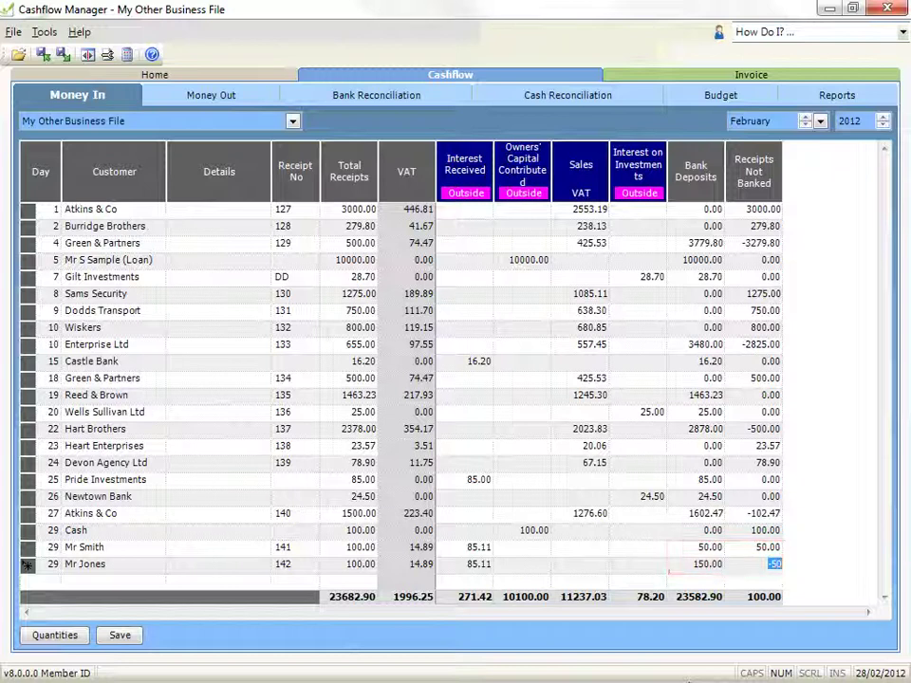
pyautogui.press('Return')
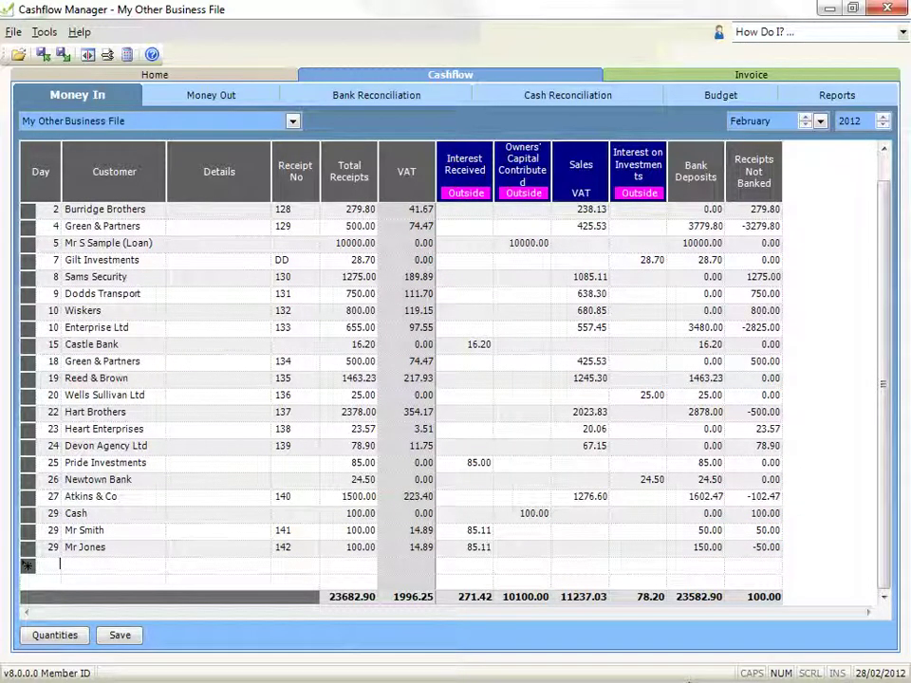
# - Open Bank Reconciliation, view its settings for manual or automated reconciling, and return to the reconciliation home page
pyautogui.click(310, 97)
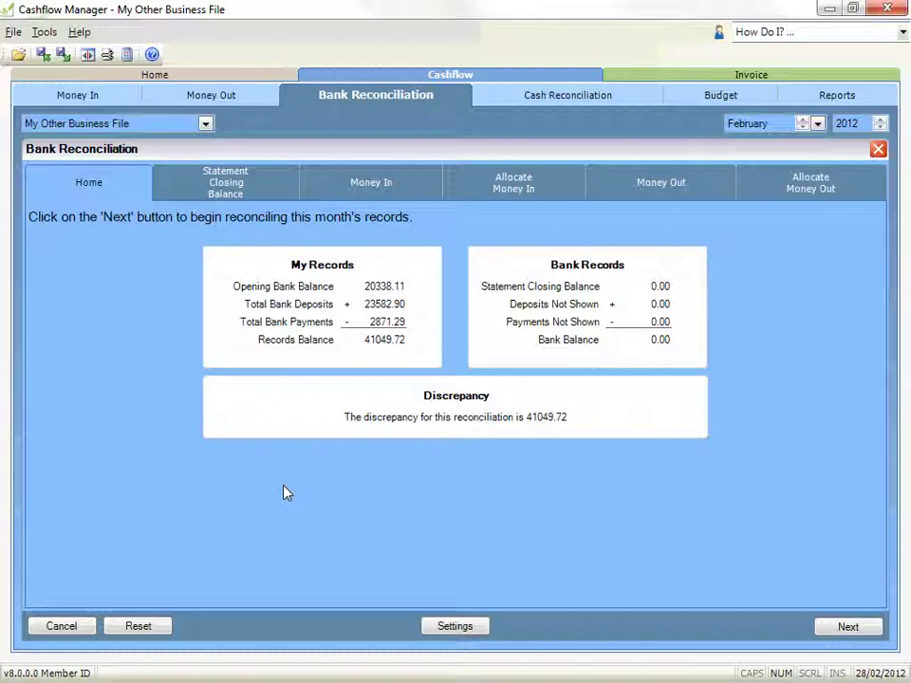
pyautogui.click(435, 633)
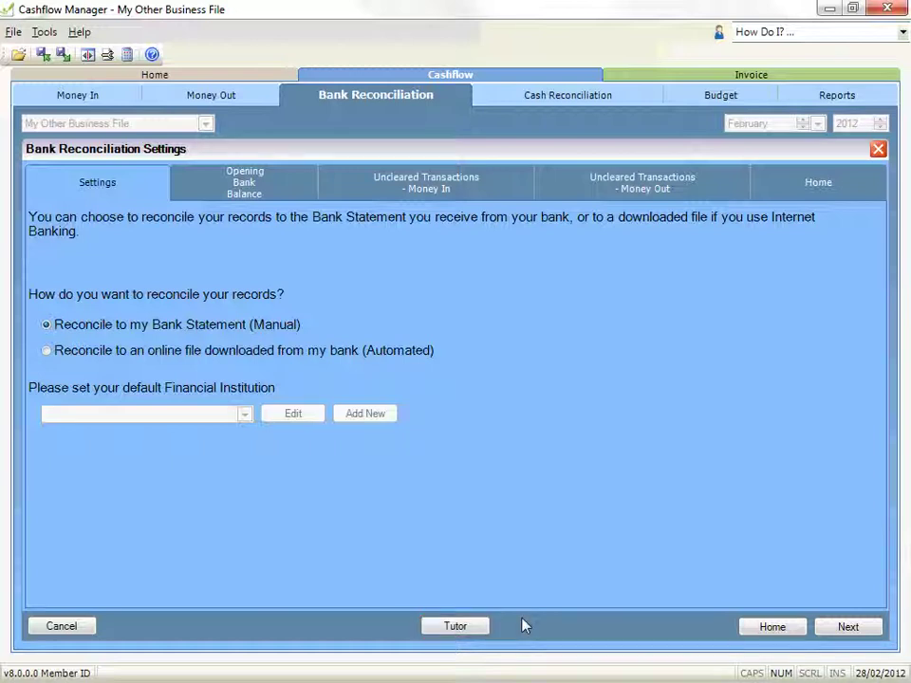
pyautogui.click(751, 631)
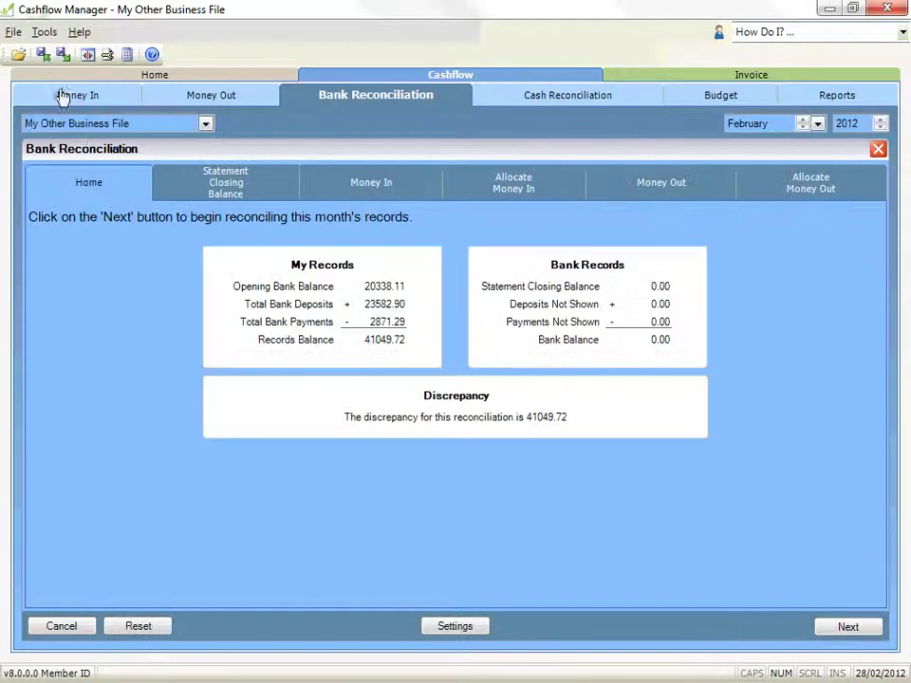
# - From the Money Out records, open the program options and duplicate the current account under the name My New Account
pyautogui.click(163, 99)
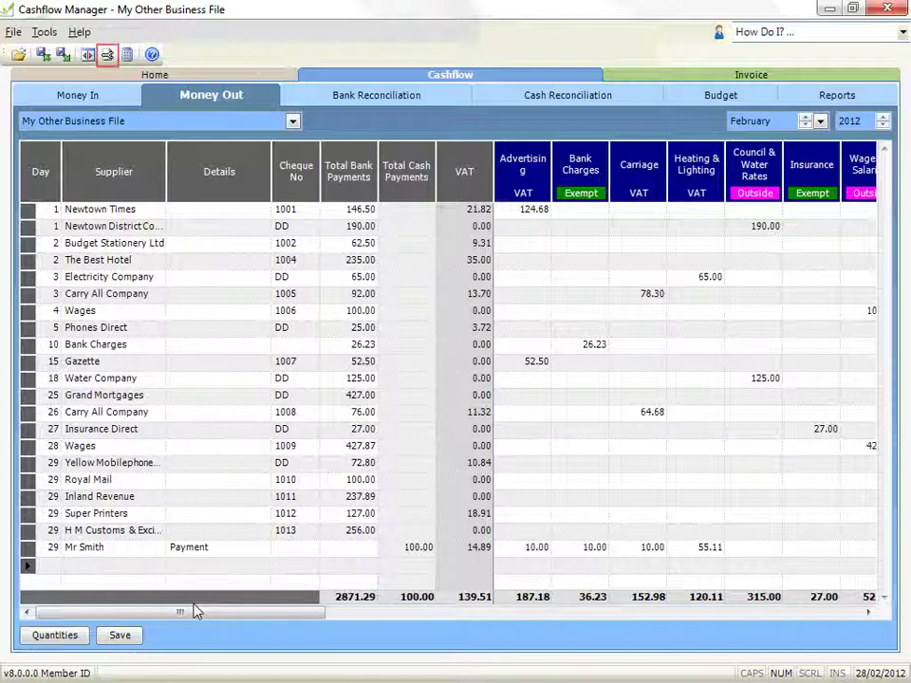
pyautogui.click(105, 56)
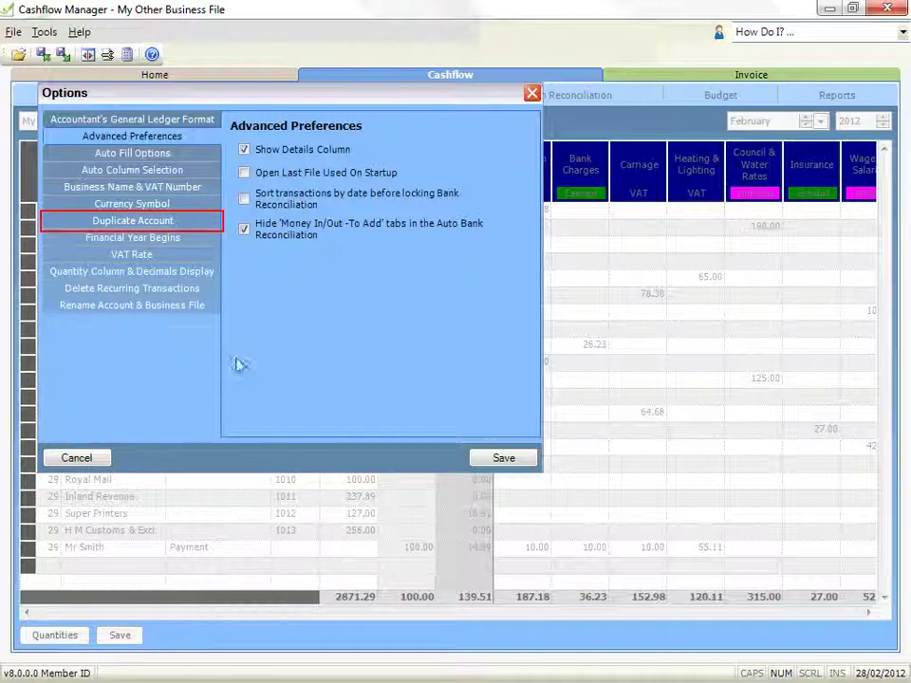
pyautogui.click(196, 222)
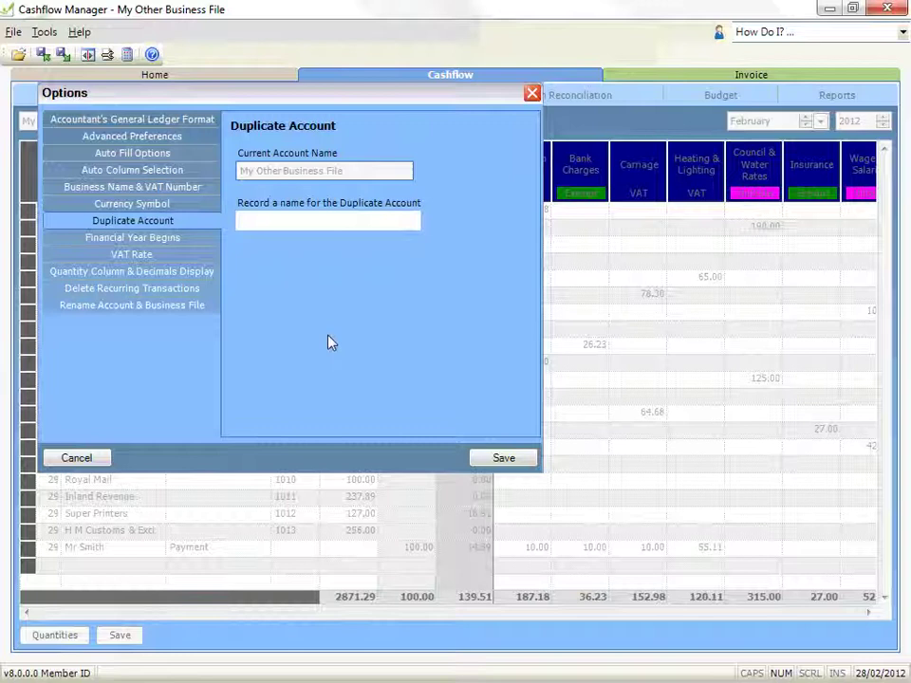
pyautogui.click(290, 221)
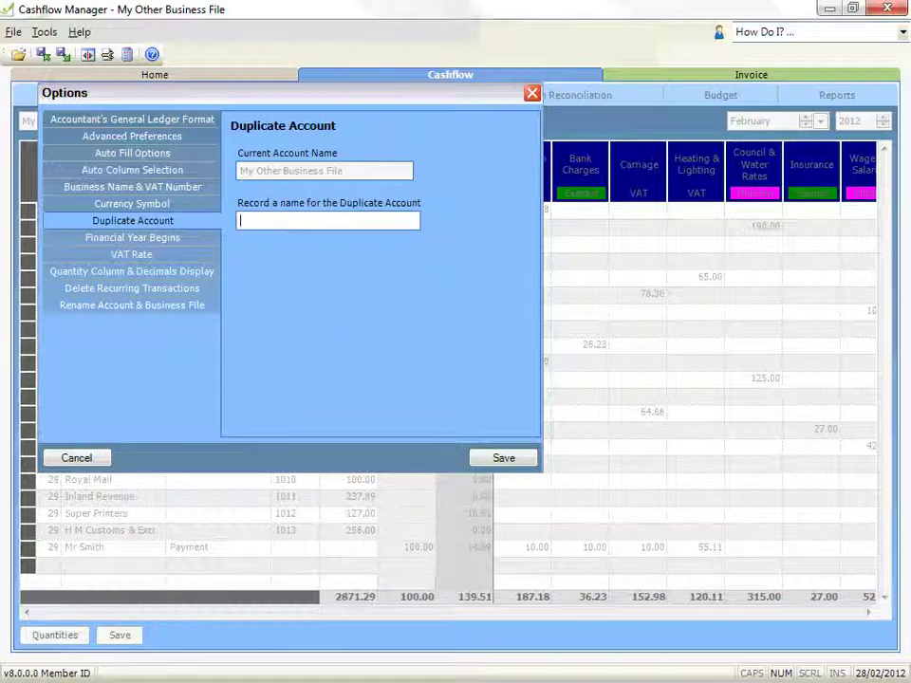
pyautogui.write('My New Account')
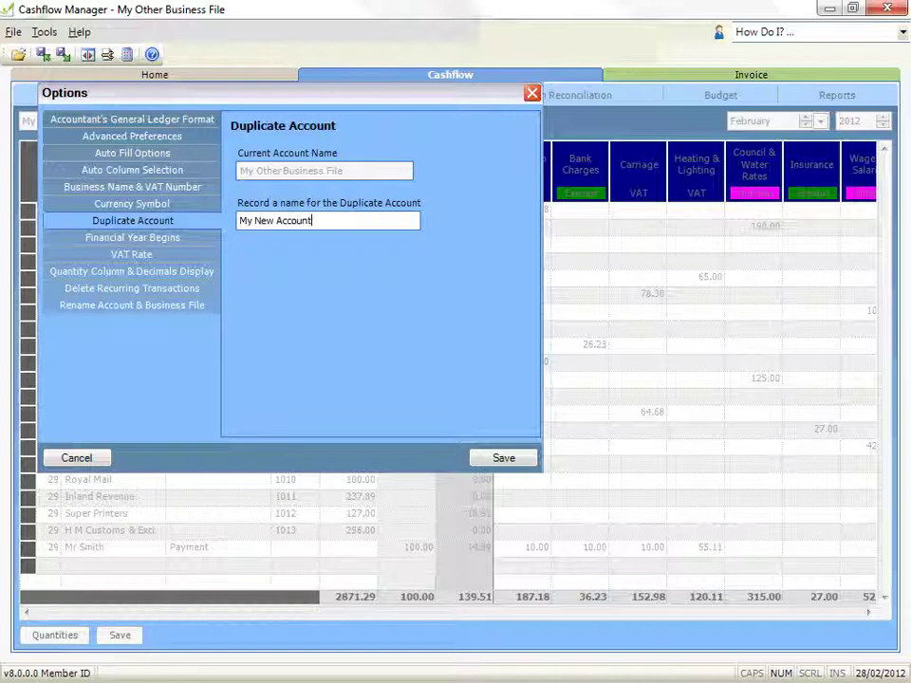
pyautogui.click(503, 458)
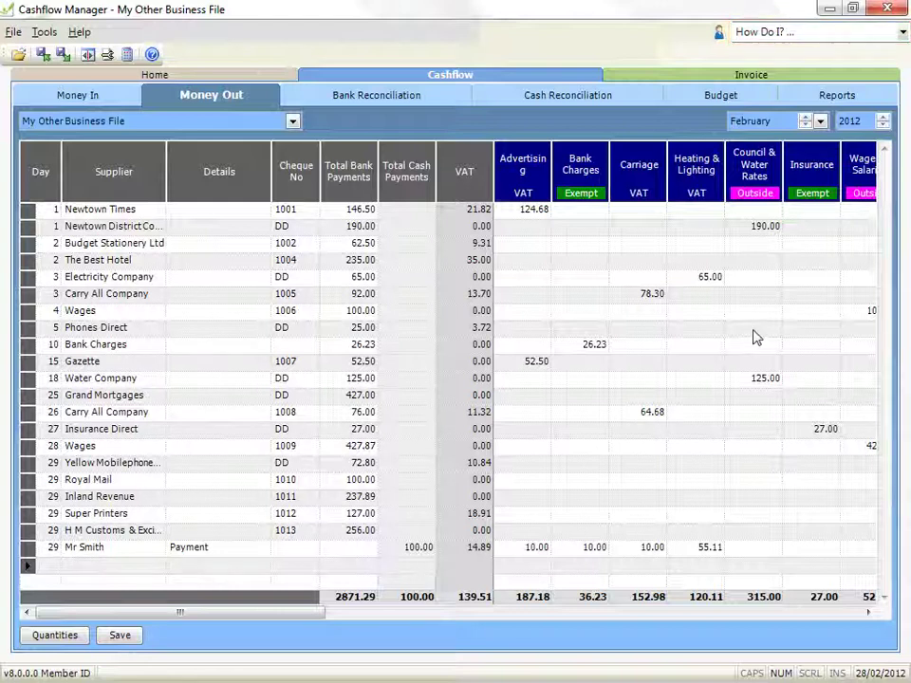
# - View the How Do I? help topics, open the Cashflow Manager Assistant and close it again
pyautogui.click(902, 32)
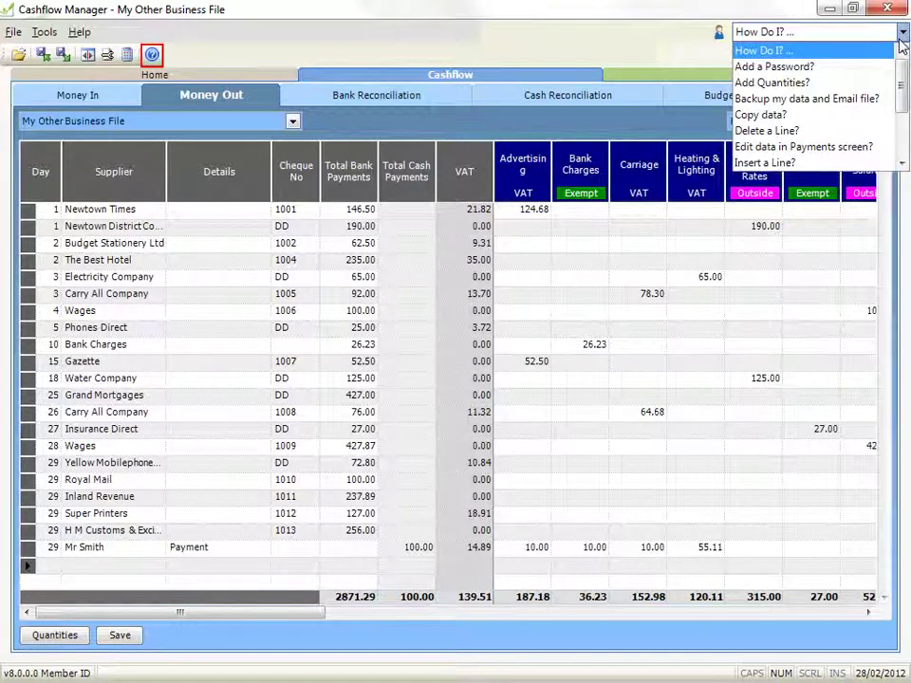
pyautogui.click(759, 50)
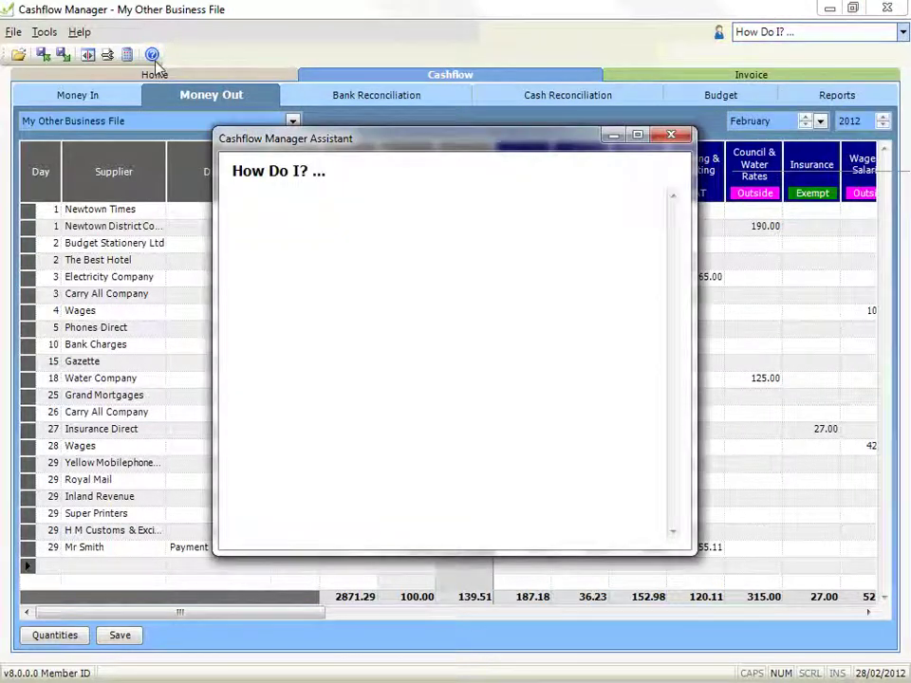
pyautogui.click(685, 137)
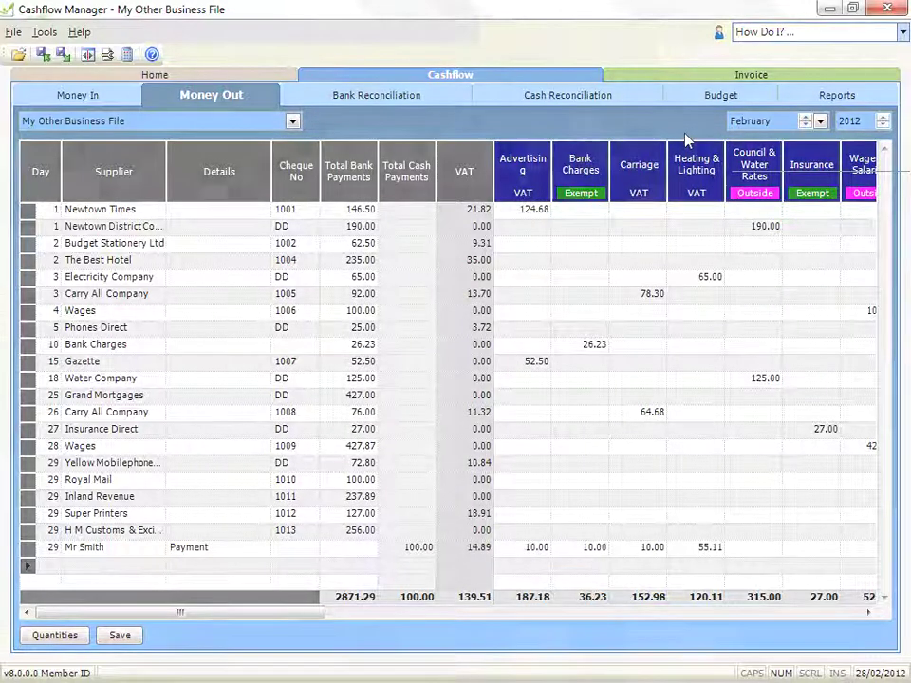